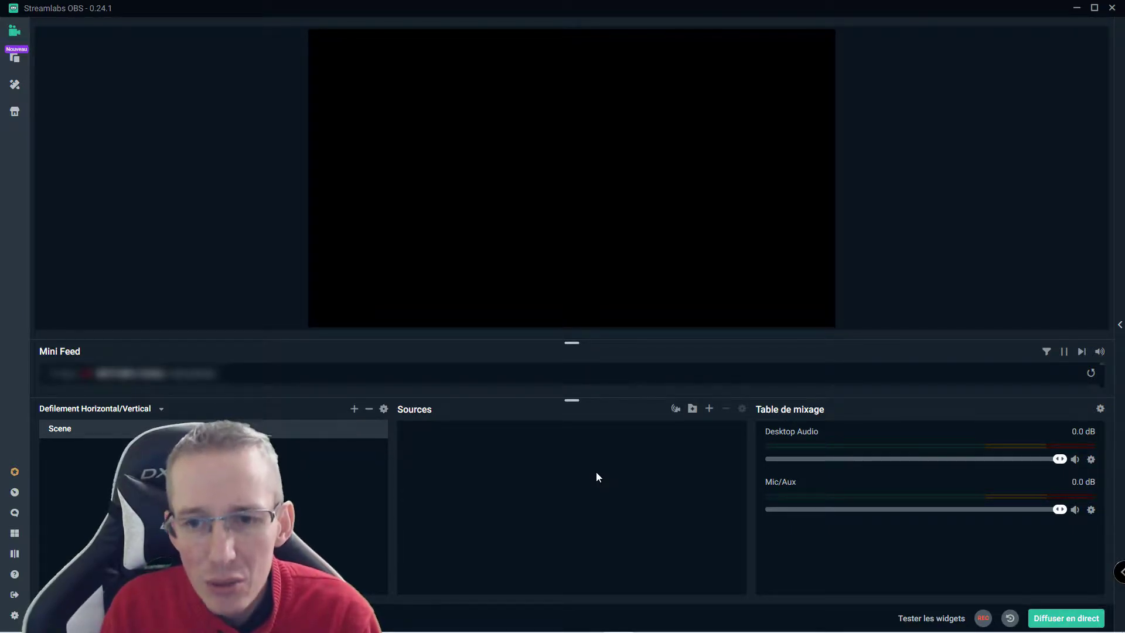
Add a Text (GDI+) source named "Texte défilement" to the scene
{"action": "left_click", "coordinate": [709, 408]}
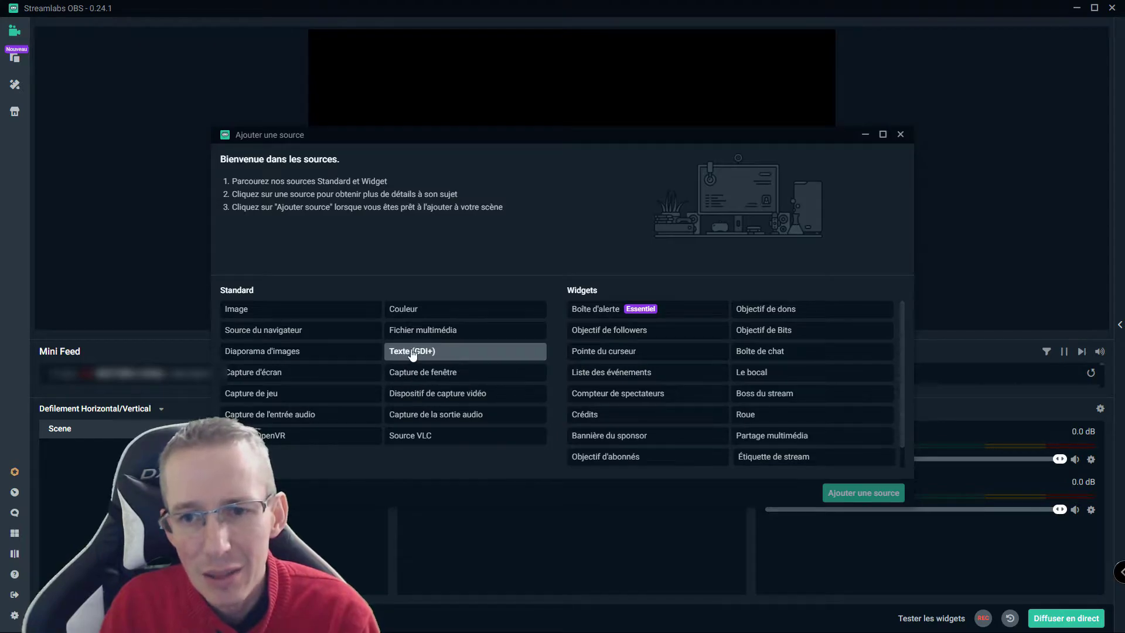
{"action": "left_click", "coordinate": [456, 352]}
{"action": "left_click", "coordinate": [830, 492]}
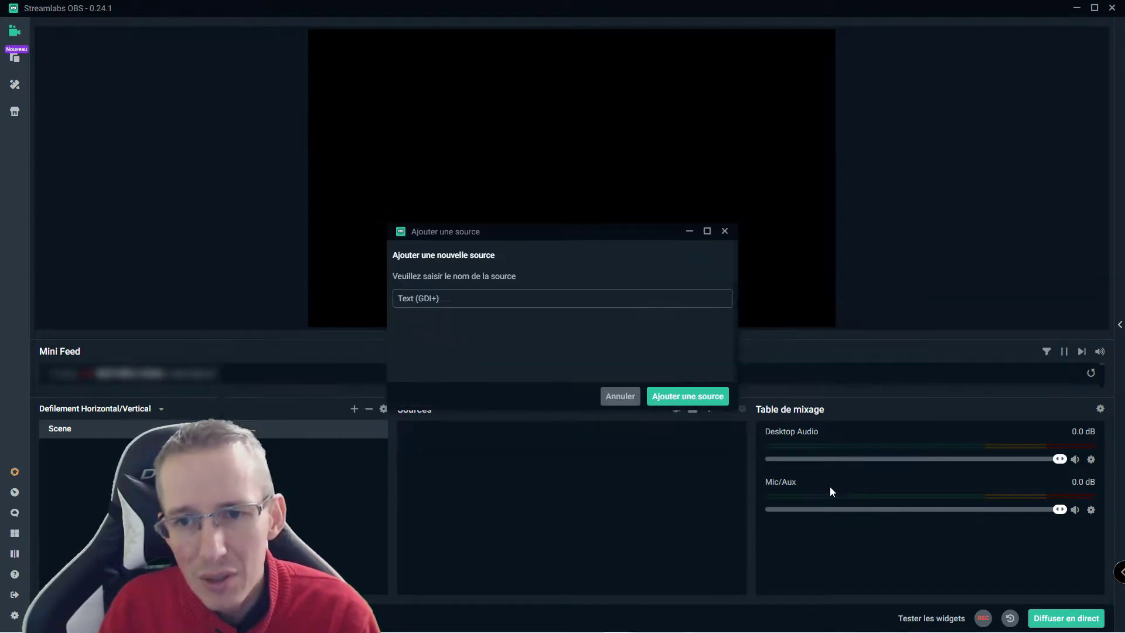
{"action": "type", "text": "Te"}
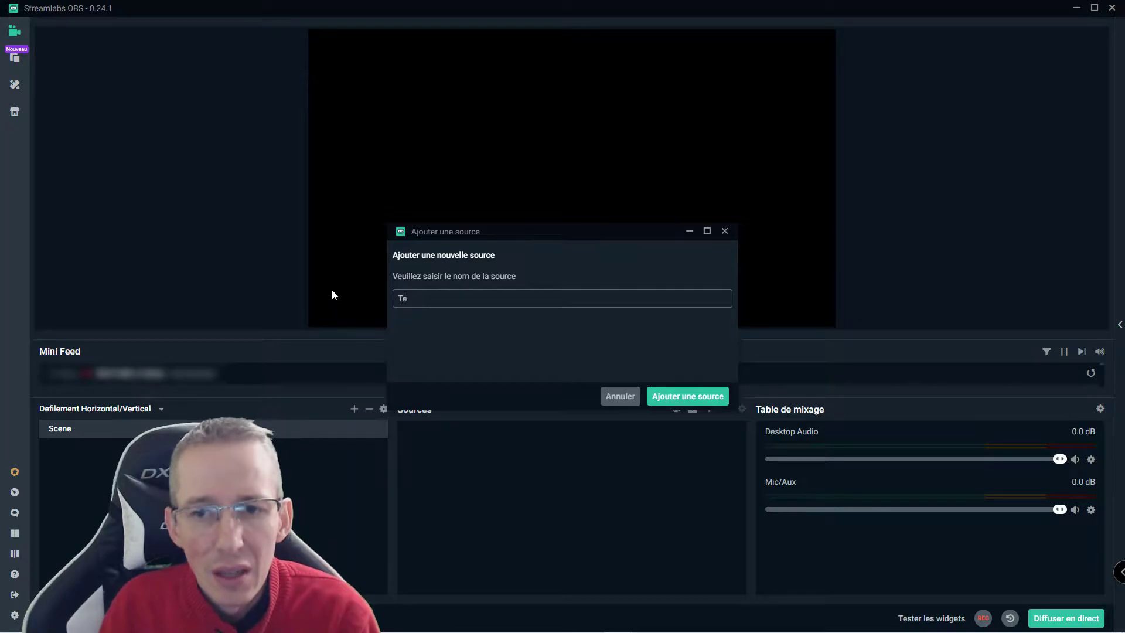
{"action": "type", "text": "xte défilement"}
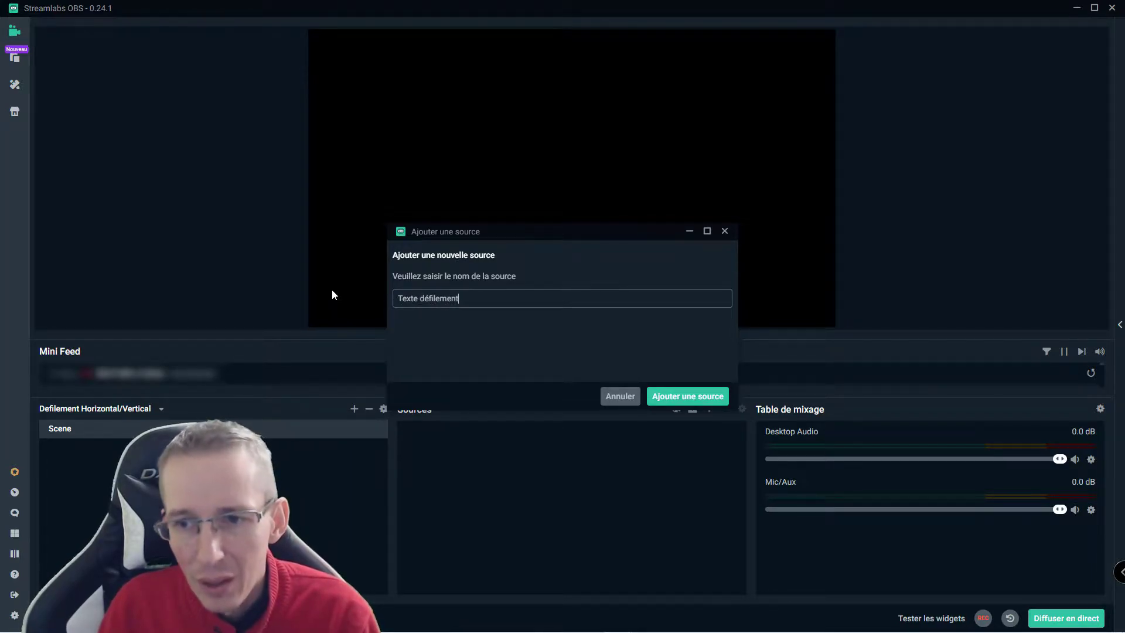
{"action": "left_click", "coordinate": [687, 395]}
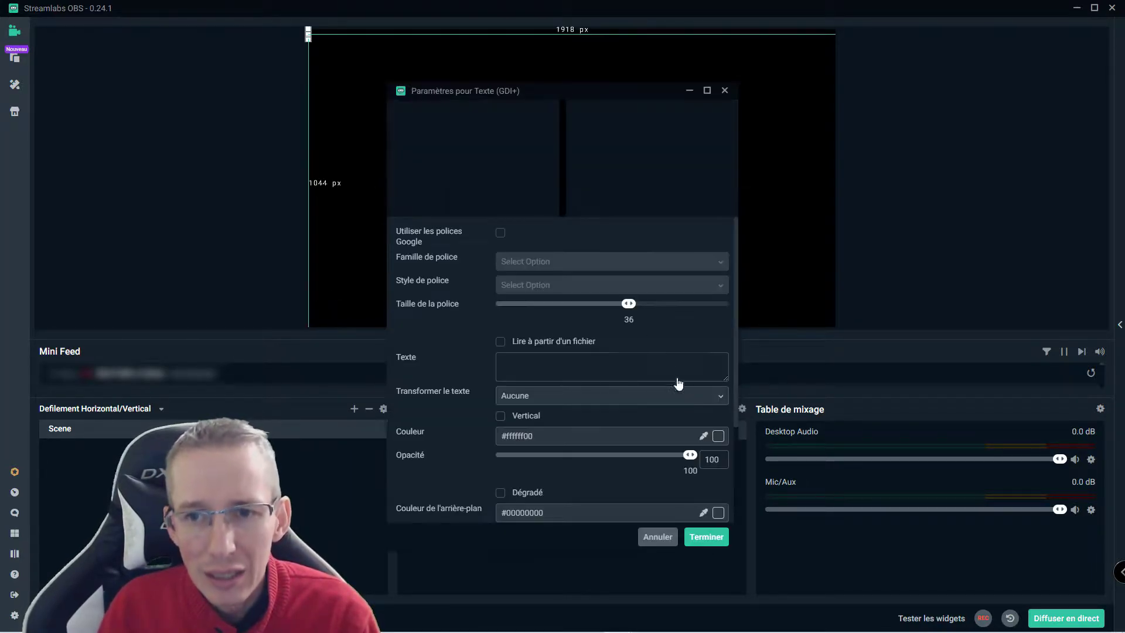
Try out the Google fonts option for the text source
{"action": "left_click", "coordinate": [500, 232]}
{"action": "left_click", "coordinate": [515, 263]}
{"action": "scroll", "coordinate": [576, 347], "scroll_direction": "down", "scroll_amount": 5}
{"action": "scroll", "coordinate": [575, 346], "scroll_direction": "up", "scroll_amount": 5}
{"action": "left_click", "coordinate": [500, 233]}
{"action": "left_click", "coordinate": [499, 232]}
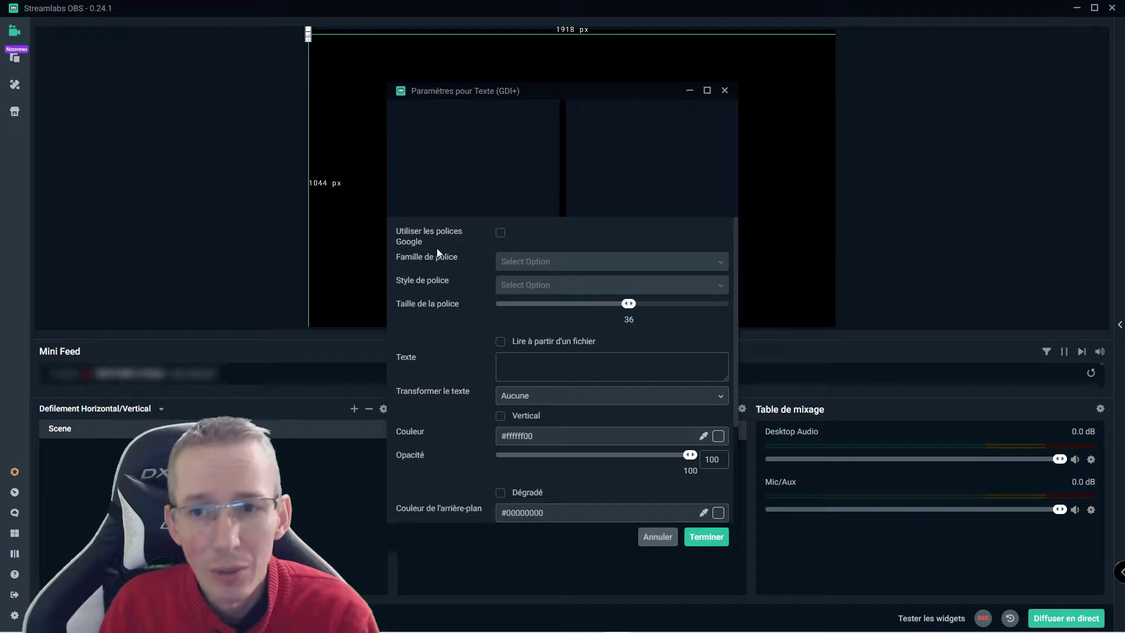
Set the text source's font to Calibri in Italic style at size 36
{"action": "left_click", "coordinate": [529, 264]}
{"action": "scroll", "coordinate": [532, 381], "scroll_direction": "down", "scroll_amount": 3}
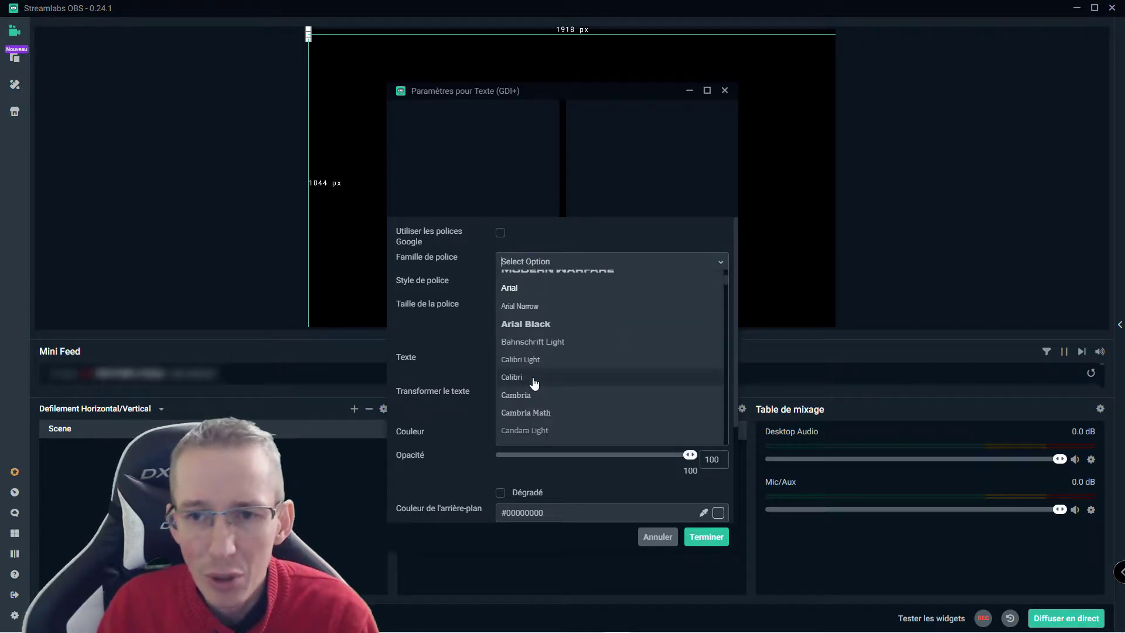
{"action": "left_click", "coordinate": [527, 381]}
{"action": "left_click", "coordinate": [524, 286]}
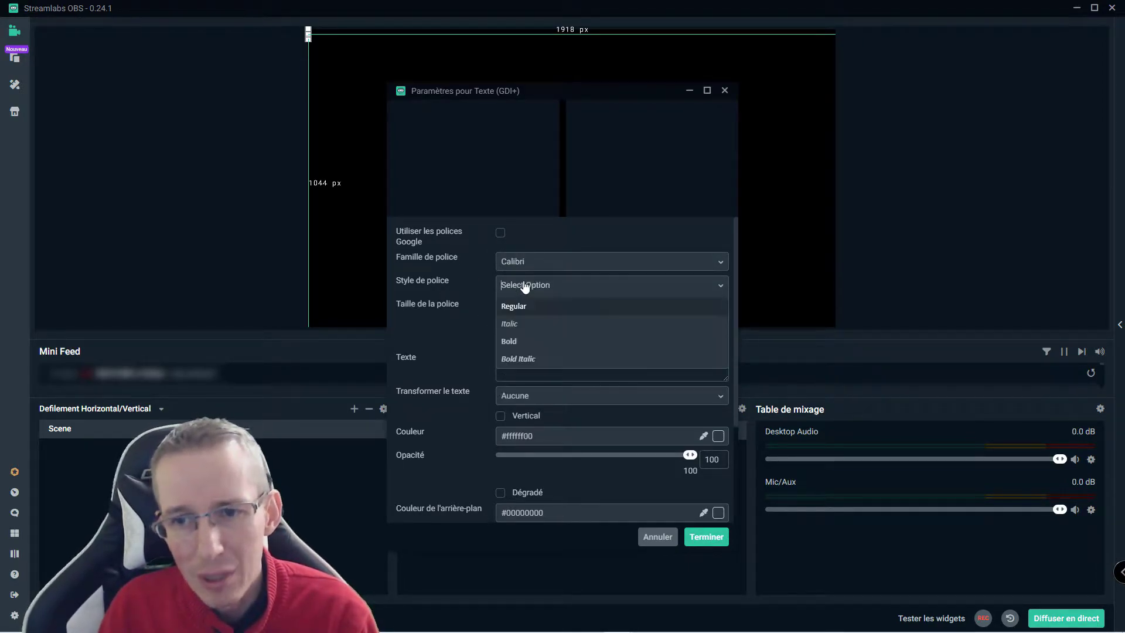
{"action": "left_click", "coordinate": [537, 323]}
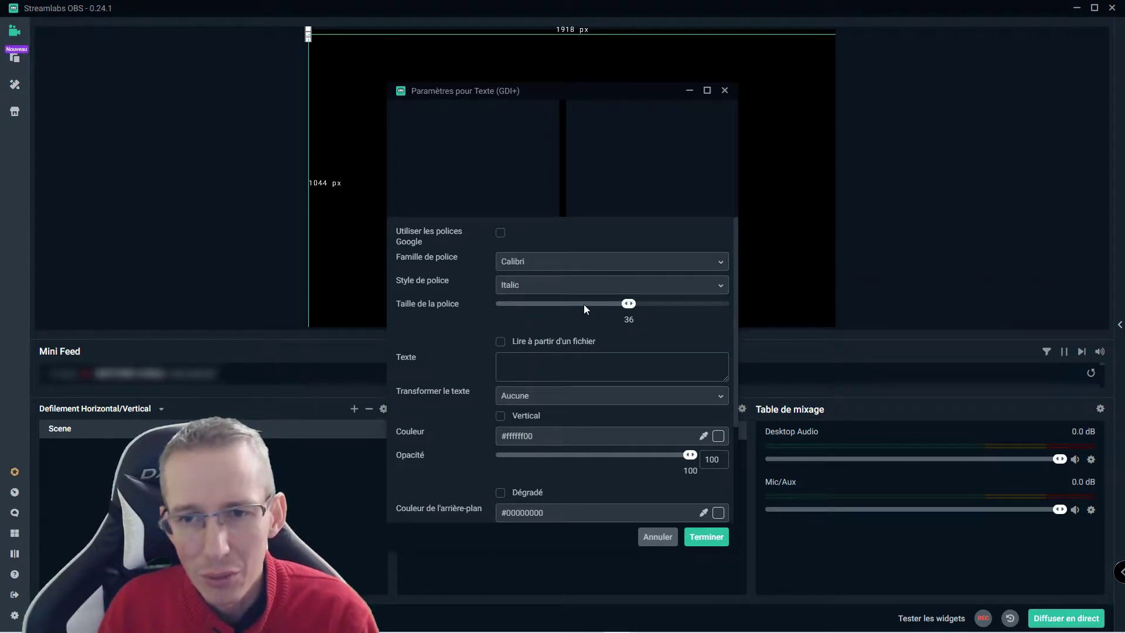
{"action": "left_click_drag", "start_coordinate": [595, 305], "coordinate": [626, 306]}
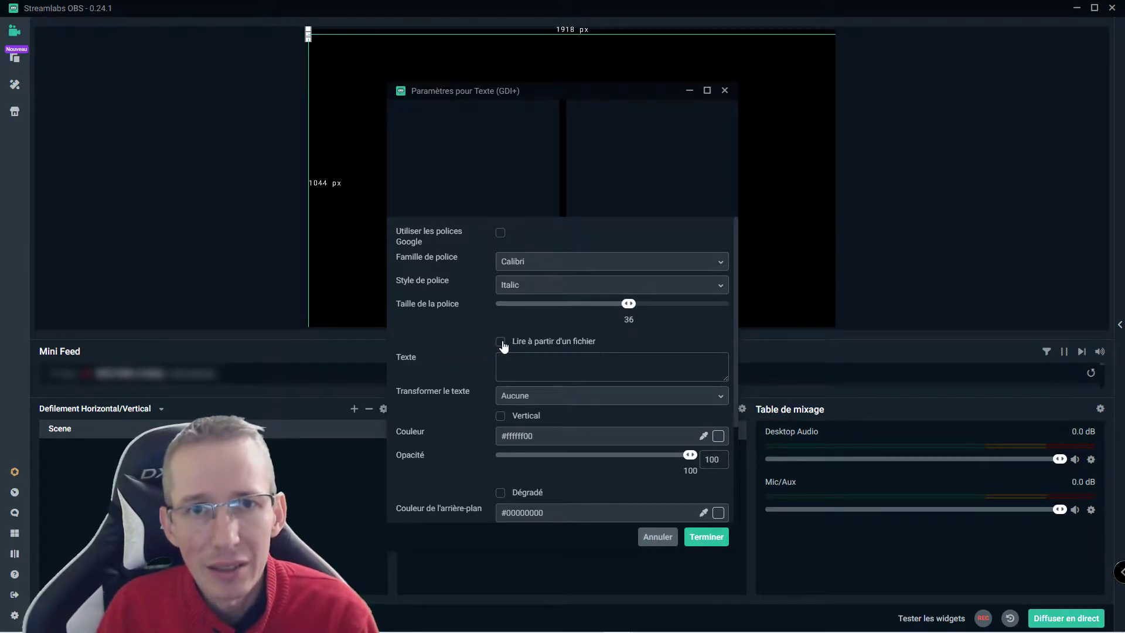
Check the prepared note file, and make the source read its text from "fichier bloc note.txt"
{"action": "left_click_drag", "start_coordinate": [1121, 246], "coordinate": [858, 267]}
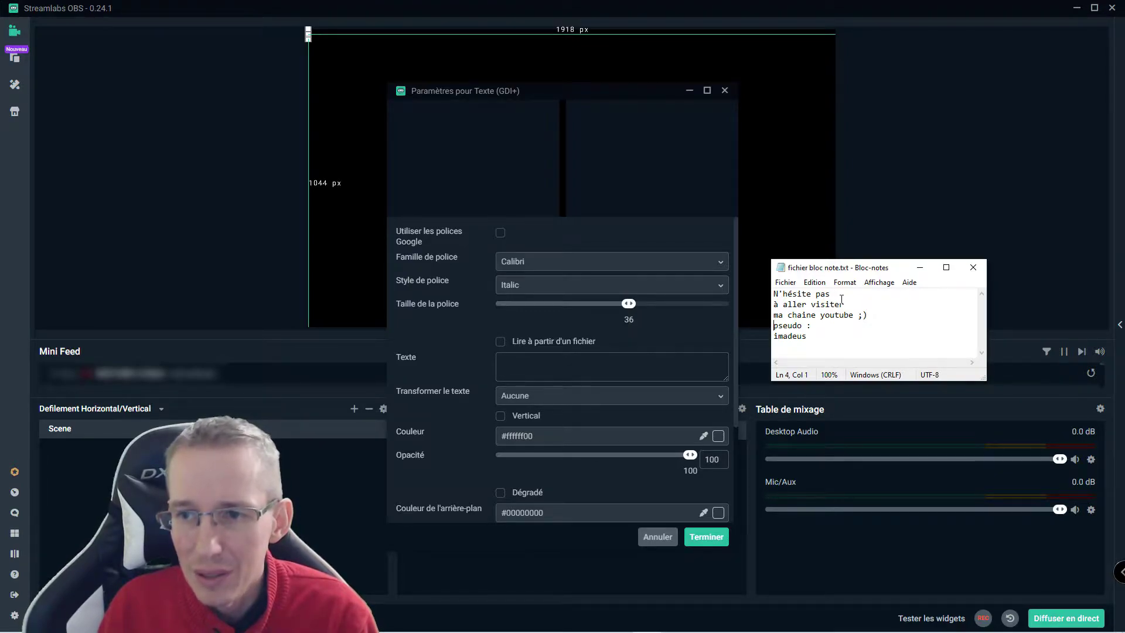
{"action": "key", "text": "alt+Tab"}
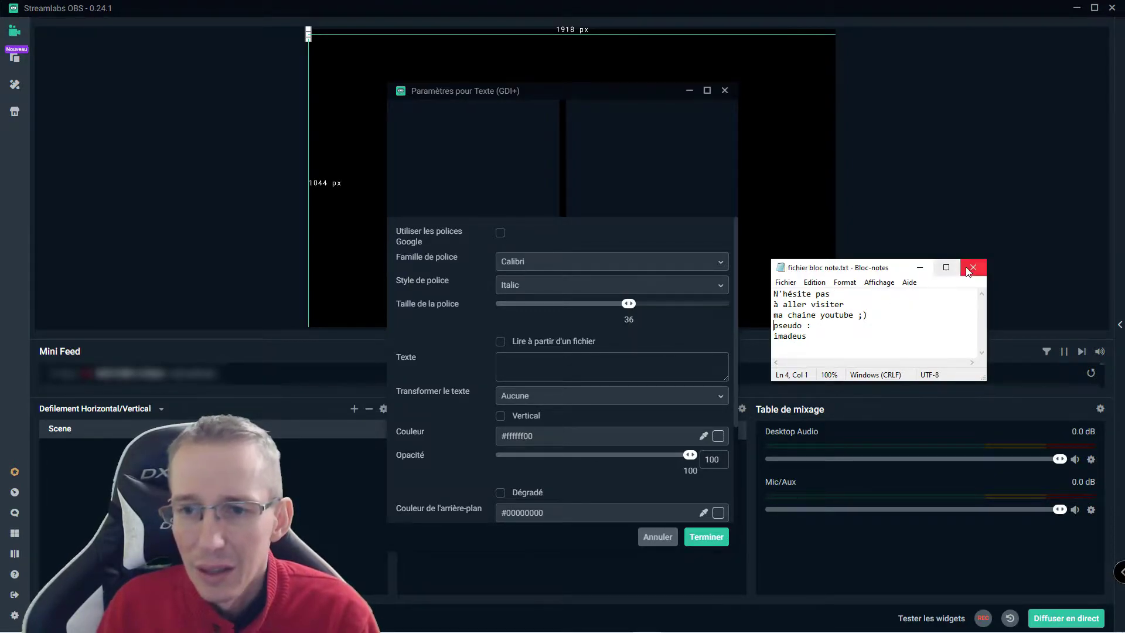
{"action": "left_click", "coordinate": [509, 342]}
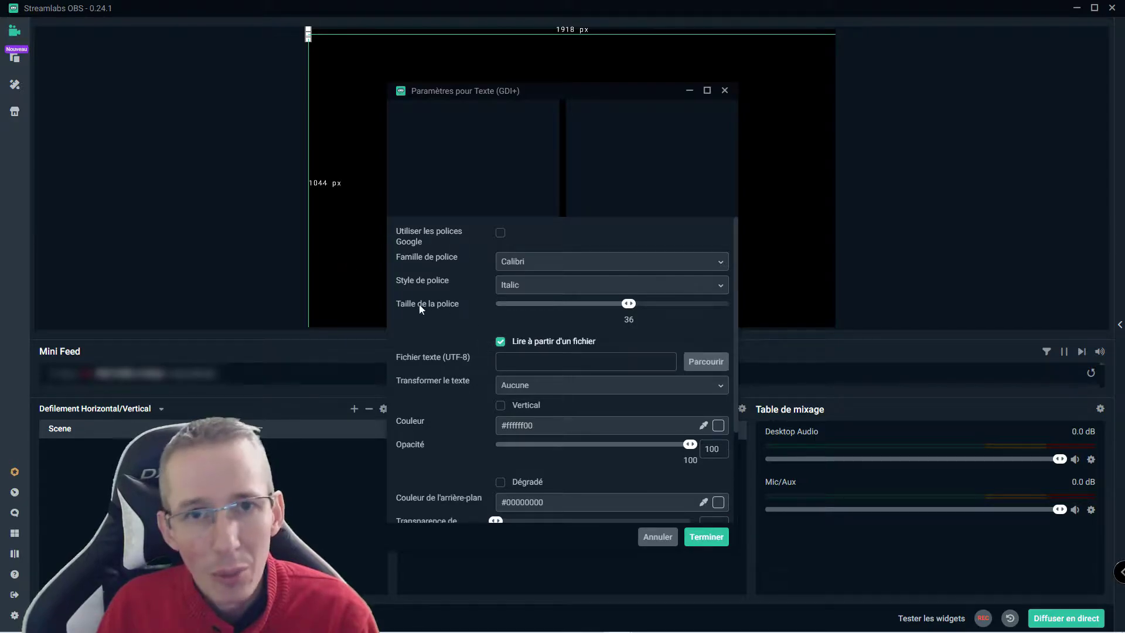
{"action": "left_click", "coordinate": [706, 362]}
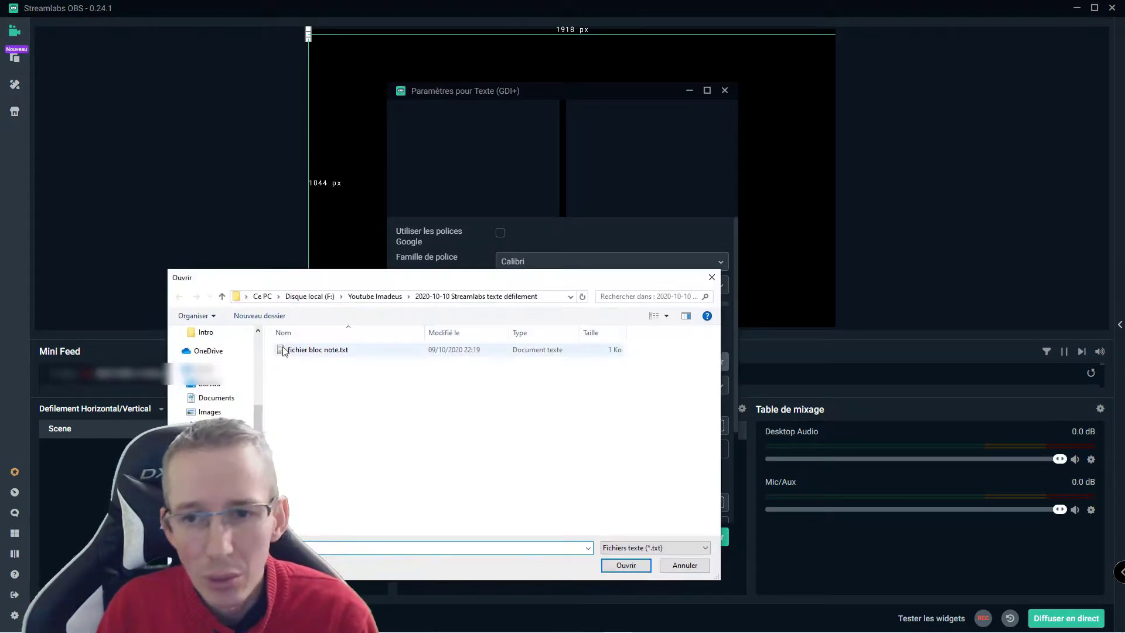
{"action": "double_click", "coordinate": [302, 352]}
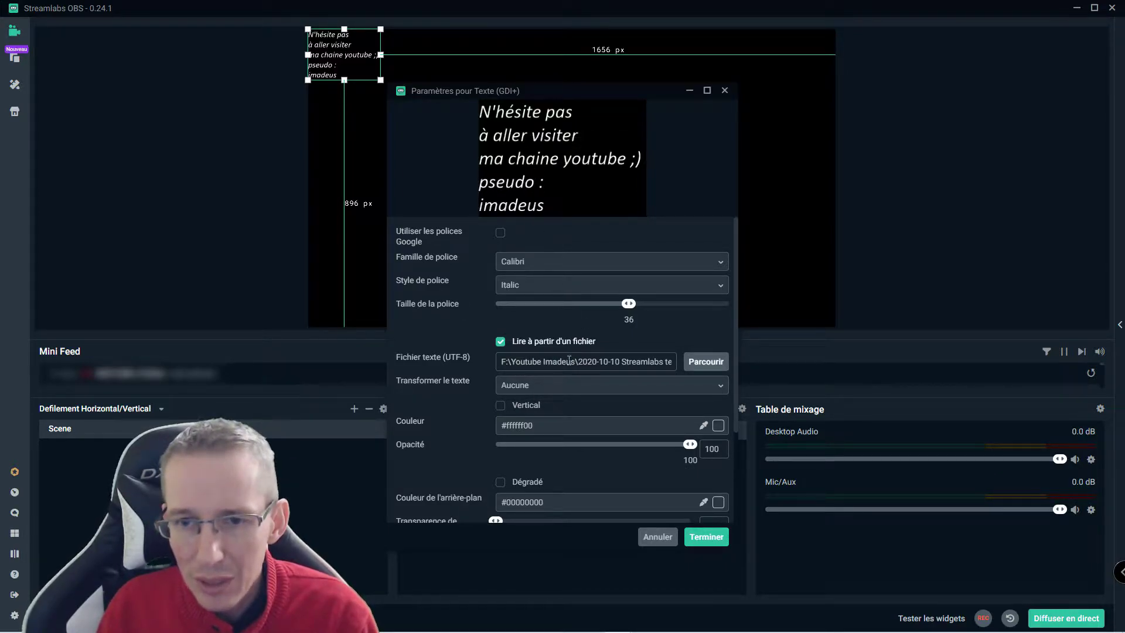
Try out the Majuscules, Minuscules and Capitalisation des mots text transforms and the vertical text orientation
{"action": "scroll", "coordinate": [471, 380], "scroll_direction": "down", "scroll_amount": 1}
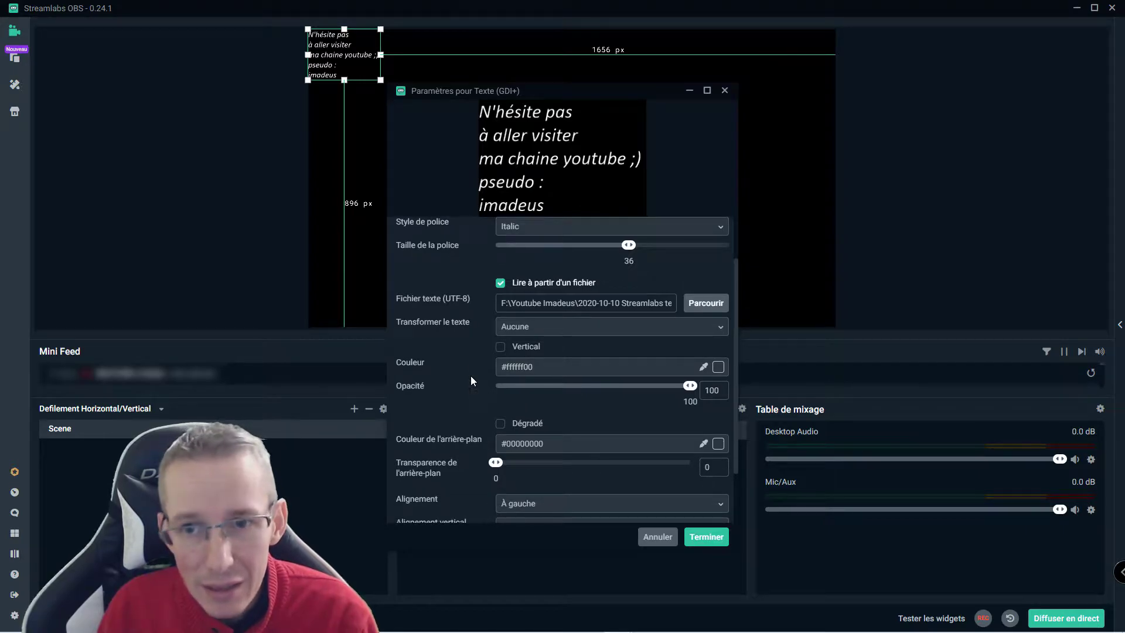
{"action": "left_click", "coordinate": [512, 326]}
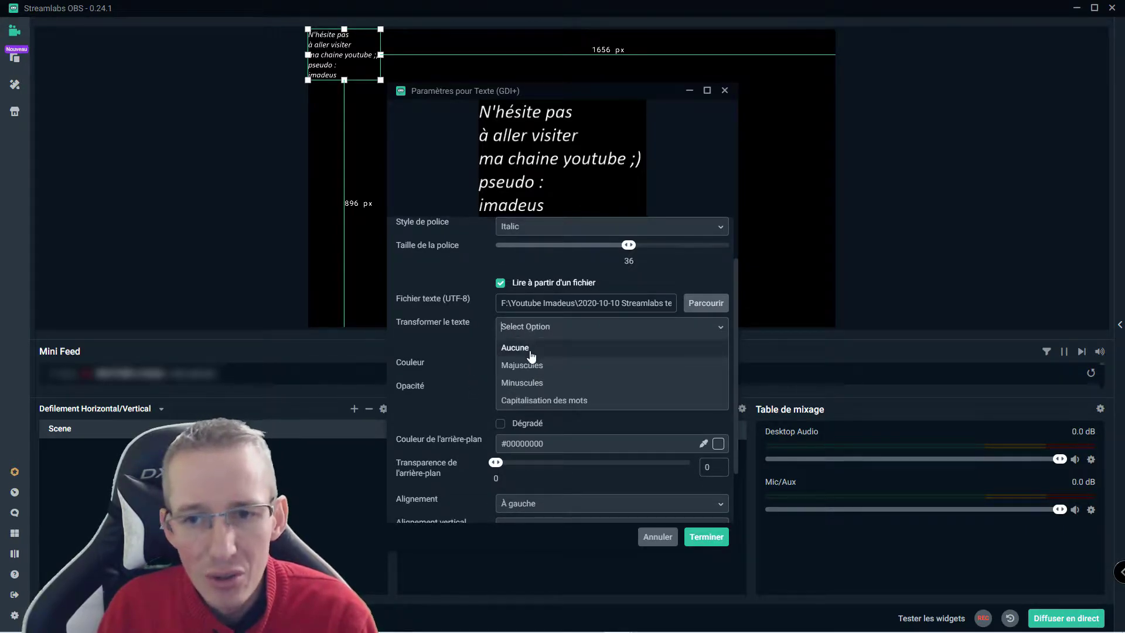
{"action": "left_click", "coordinate": [533, 364]}
{"action": "left_click", "coordinate": [534, 326]}
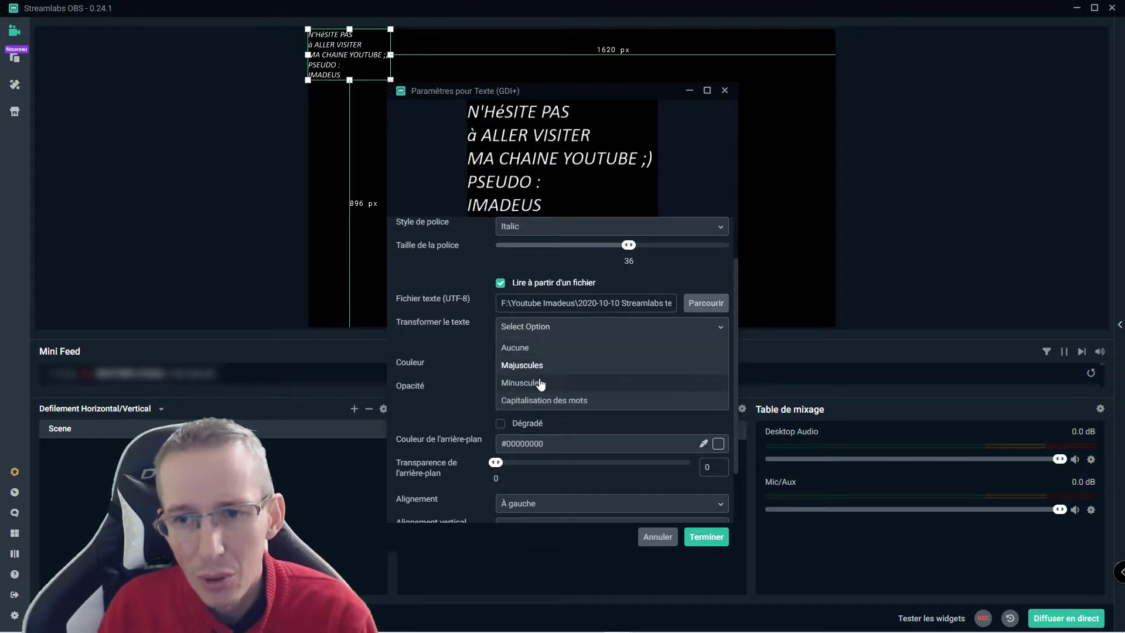
{"action": "left_click", "coordinate": [536, 382]}
{"action": "left_click", "coordinate": [544, 334]}
{"action": "left_click", "coordinate": [543, 399]}
{"action": "left_click", "coordinate": [561, 332]}
{"action": "left_click", "coordinate": [542, 347]}
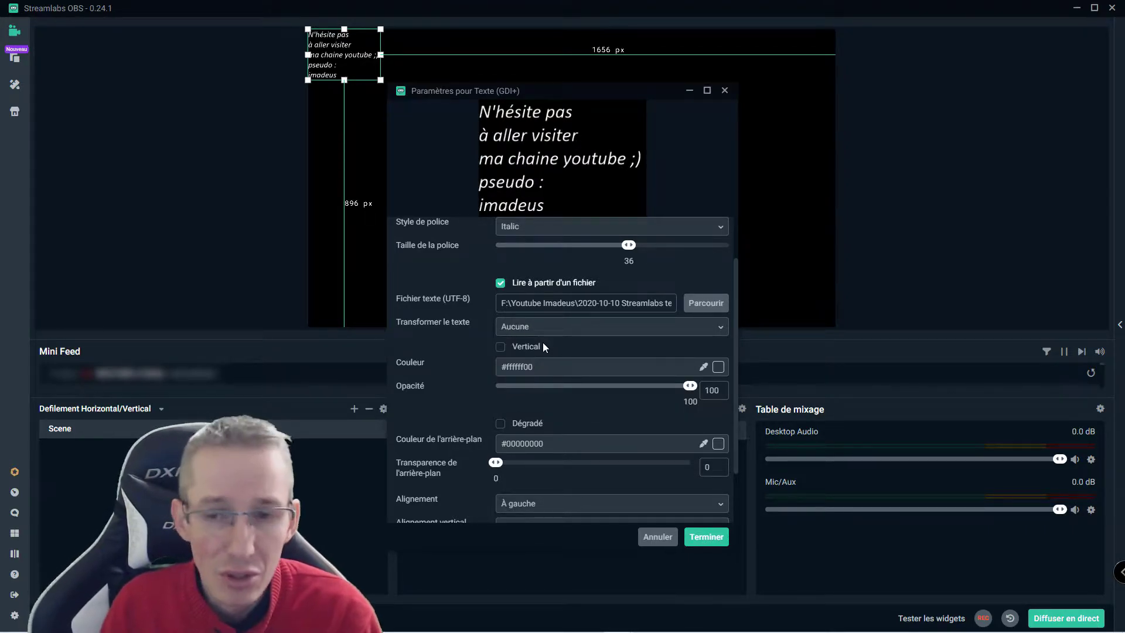
{"action": "left_click", "coordinate": [500, 347]}
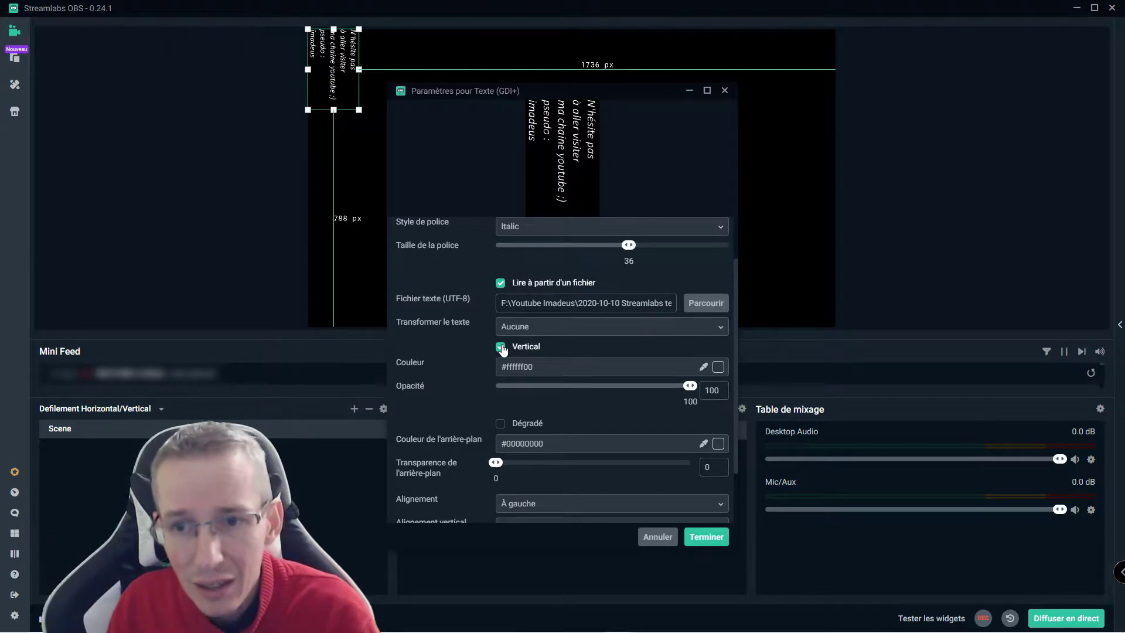
{"action": "left_click", "coordinate": [501, 347]}
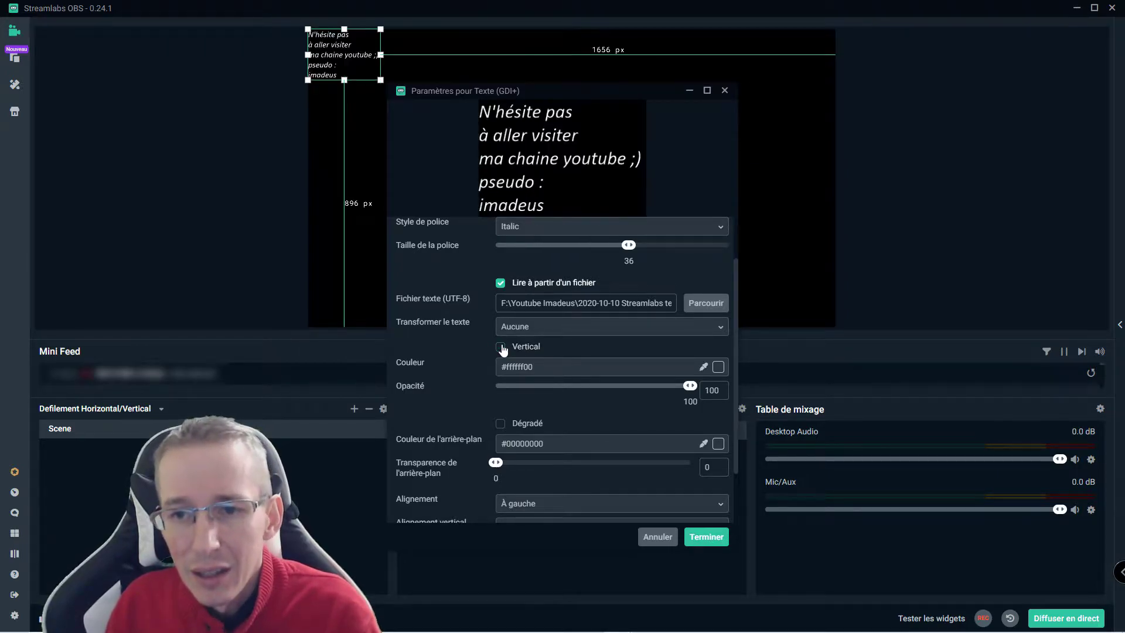
Set the text colour to the blue swatch #4A90E2 with an opacity of 100
{"action": "left_click", "coordinate": [719, 367]}
{"action": "scroll", "coordinate": [620, 475], "scroll_direction": "down", "scroll_amount": 2}
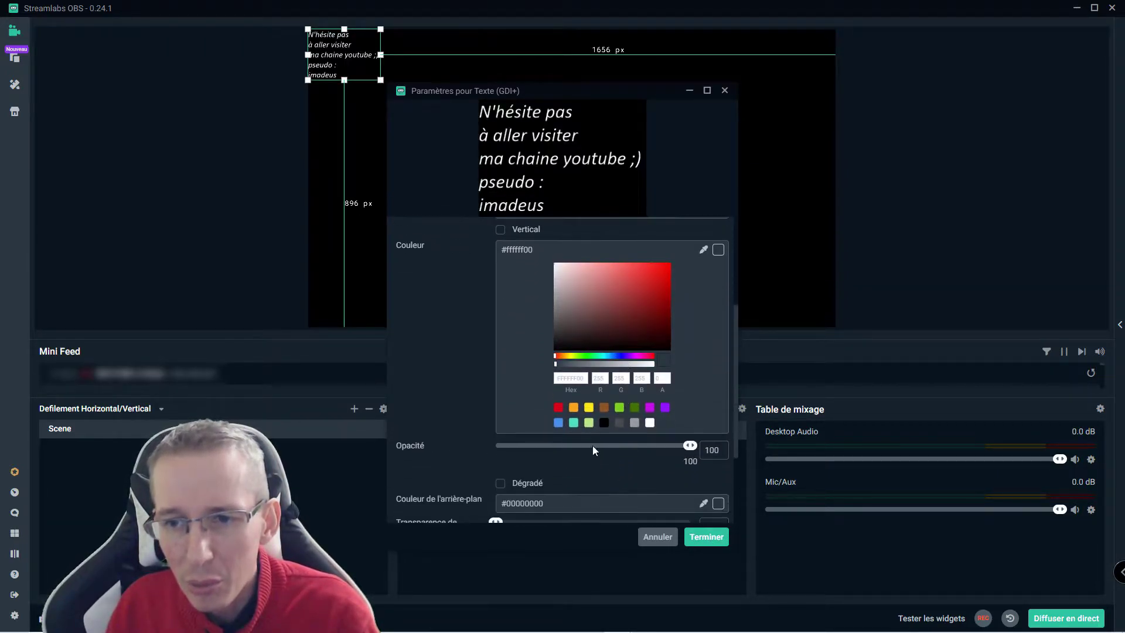
{"action": "left_click", "coordinate": [559, 424]}
{"action": "scroll", "coordinate": [612, 446], "scroll_direction": "down", "scroll_amount": 1}
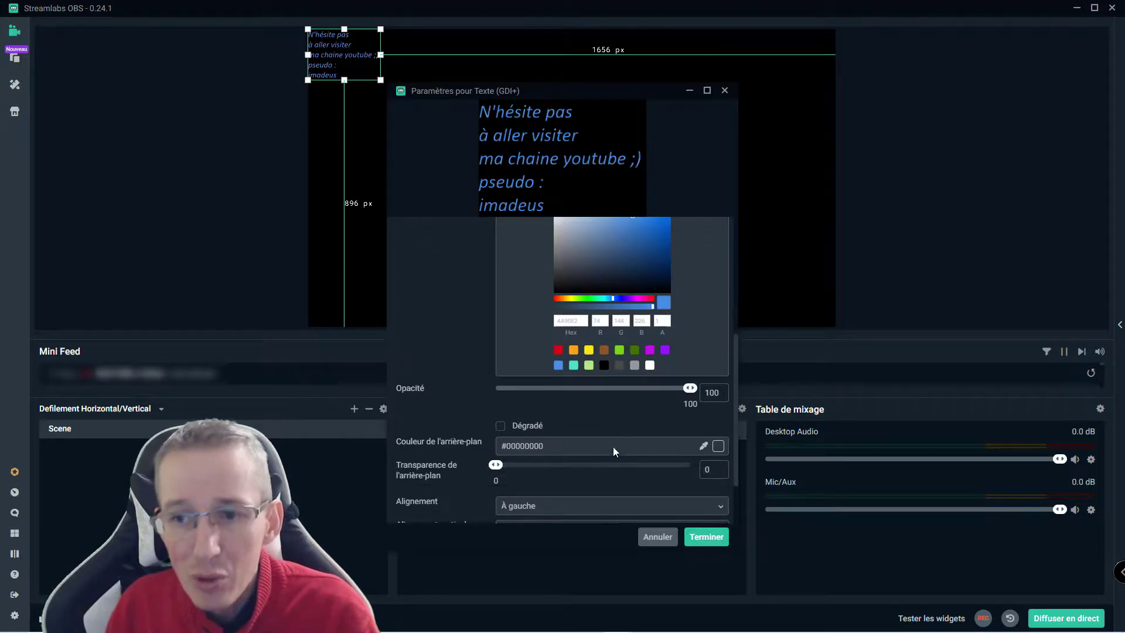
{"action": "left_click_drag", "start_coordinate": [690, 387], "coordinate": [728, 393]}
{"action": "left_click_drag", "start_coordinate": [593, 385], "coordinate": [694, 387]}
Enable the text gradient and set the gradient colour to white
{"action": "left_click", "coordinate": [501, 424]}
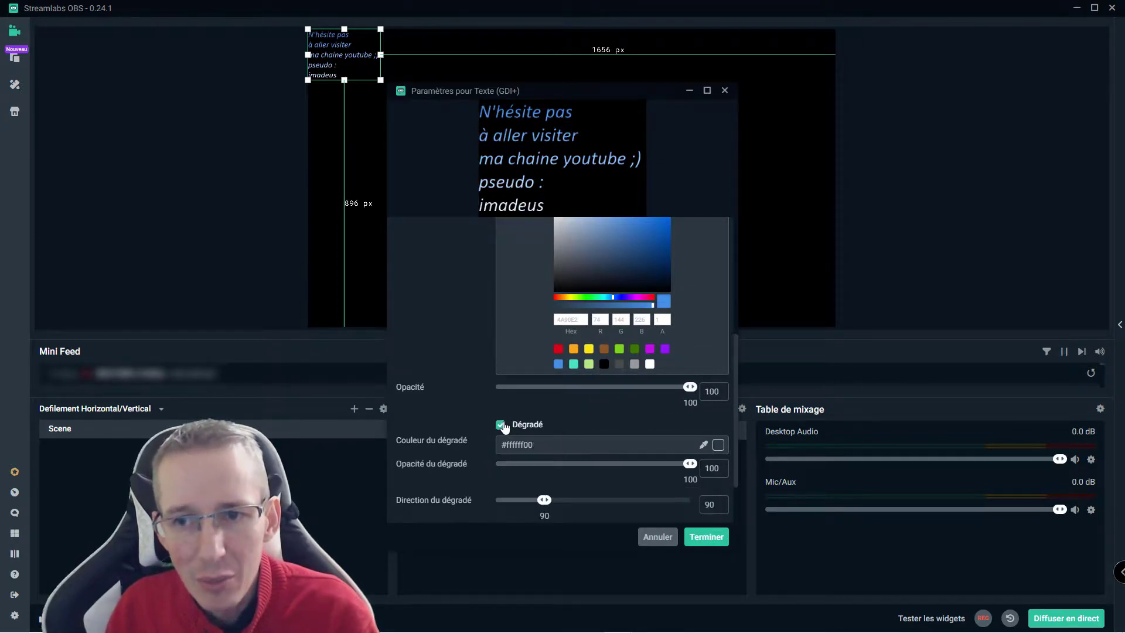
{"action": "scroll", "coordinate": [595, 417], "scroll_direction": "down", "scroll_amount": 1}
{"action": "scroll", "coordinate": [595, 416], "scroll_direction": "down", "scroll_amount": 1}
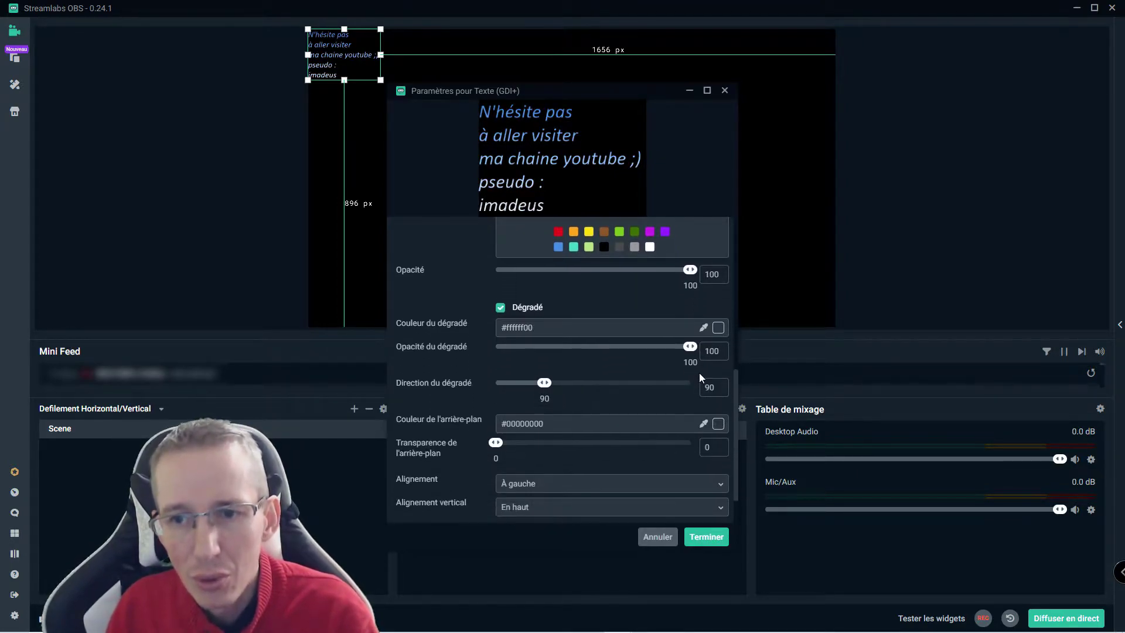
{"action": "left_click", "coordinate": [717, 327]}
{"action": "scroll", "coordinate": [670, 415], "scroll_direction": "down", "scroll_amount": 2}
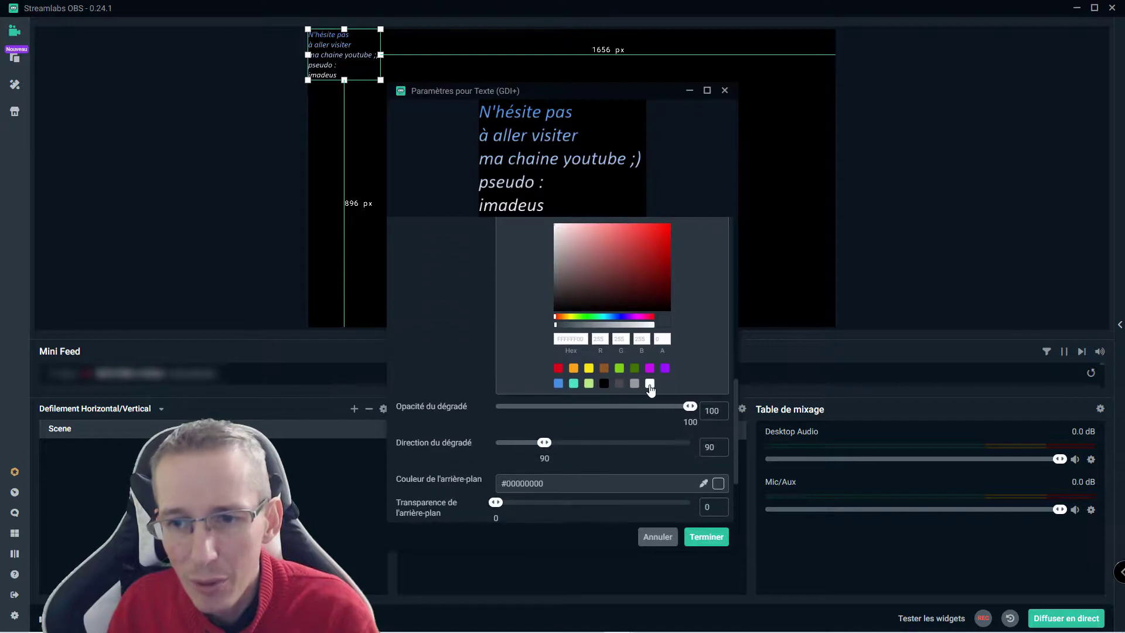
Set the gradient opacity to 100 and the gradient direction to about 175.2
{"action": "left_click", "coordinate": [586, 407]}
{"action": "left_click_drag", "start_coordinate": [497, 406], "coordinate": [726, 400]}
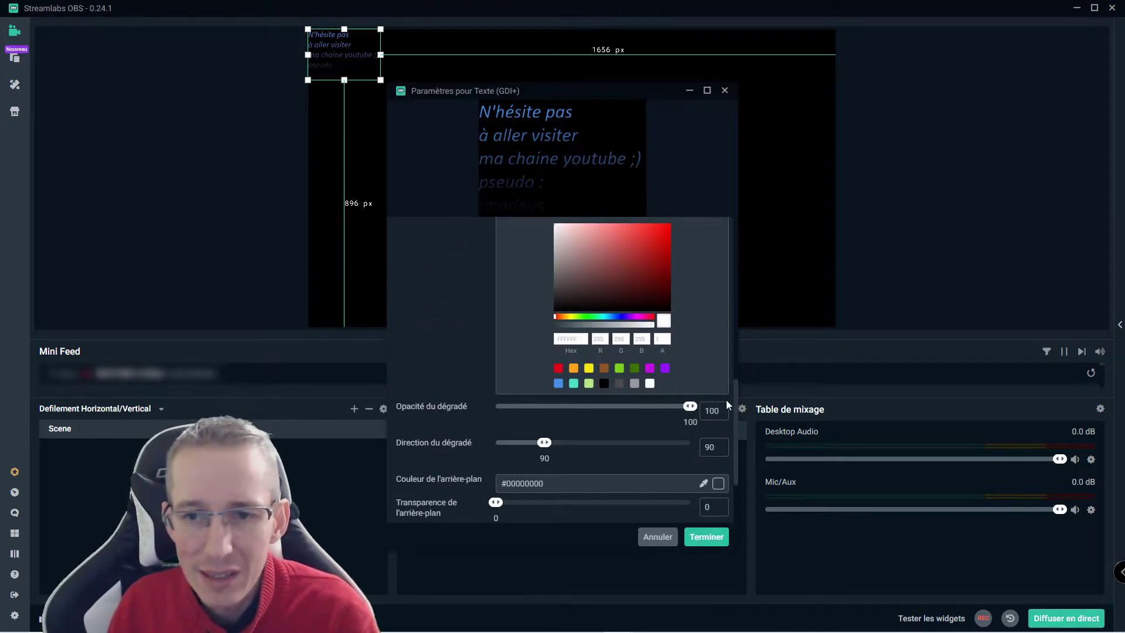
{"action": "left_click", "coordinate": [591, 443]}
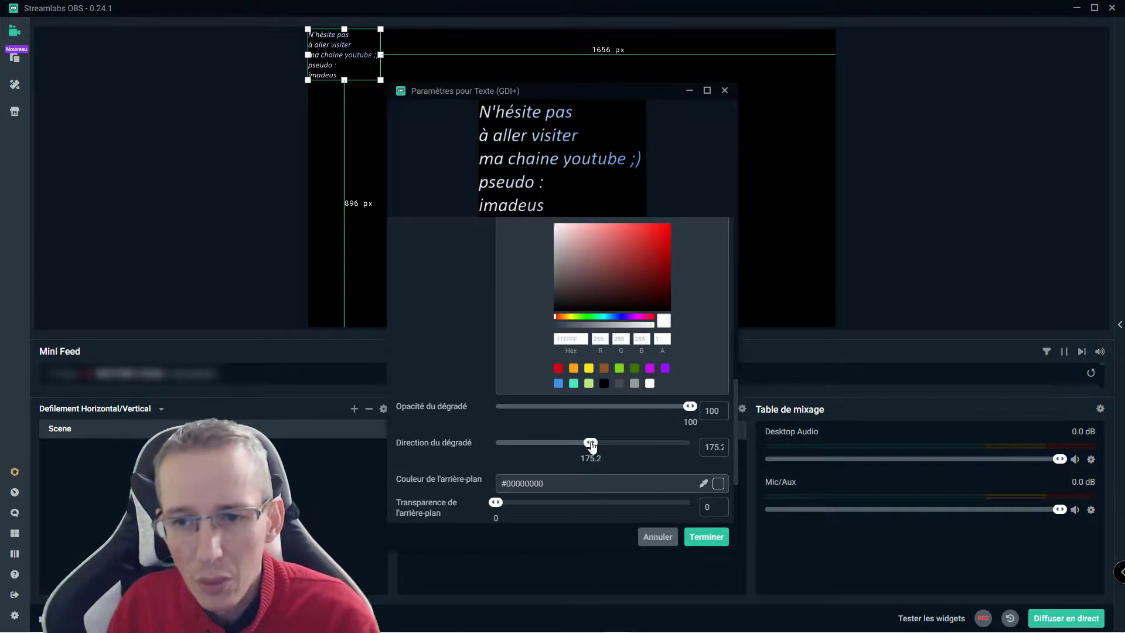
Set the text background colour to grey #9b9b9b with a background transparency of 50
{"action": "scroll", "coordinate": [642, 443], "scroll_direction": "down", "scroll_amount": 2}
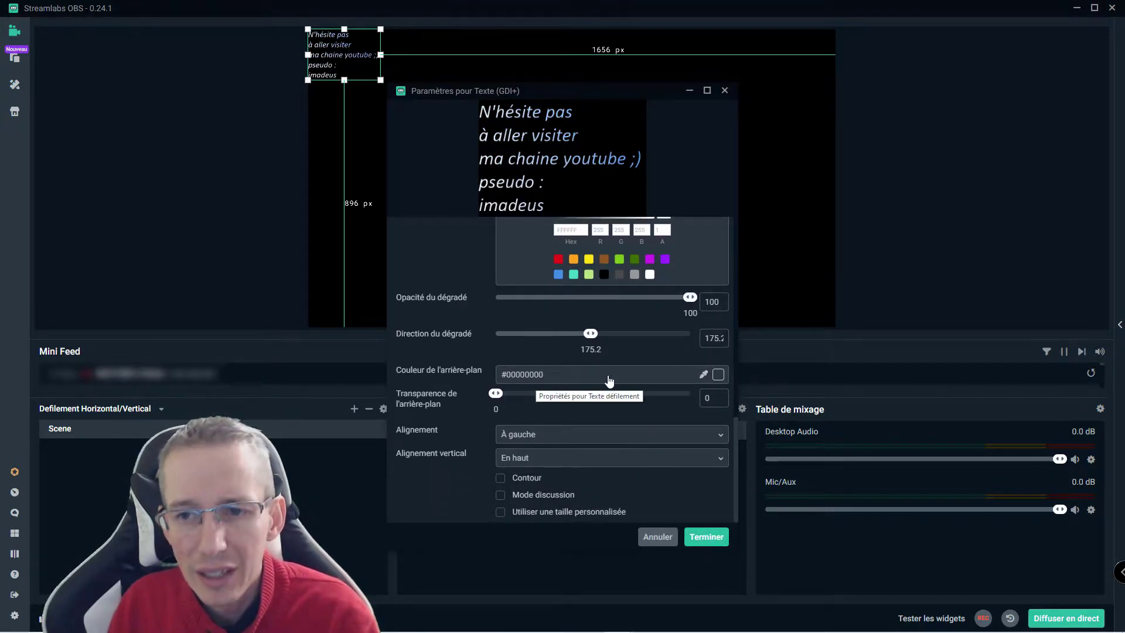
{"action": "left_click", "coordinate": [718, 376]}
{"action": "scroll", "coordinate": [674, 410], "scroll_direction": "down", "scroll_amount": 4}
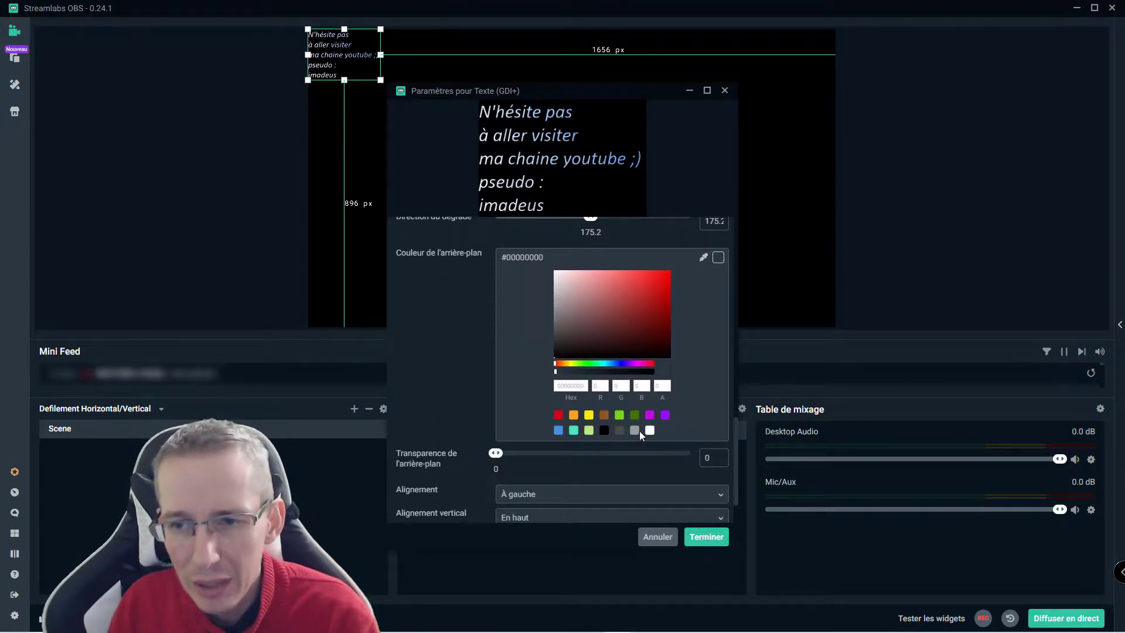
{"action": "left_click", "coordinate": [635, 430]}
{"action": "left_click_drag", "start_coordinate": [539, 454], "coordinate": [684, 451]}
{"action": "left_click_drag", "start_coordinate": [583, 452], "coordinate": [594, 456]}
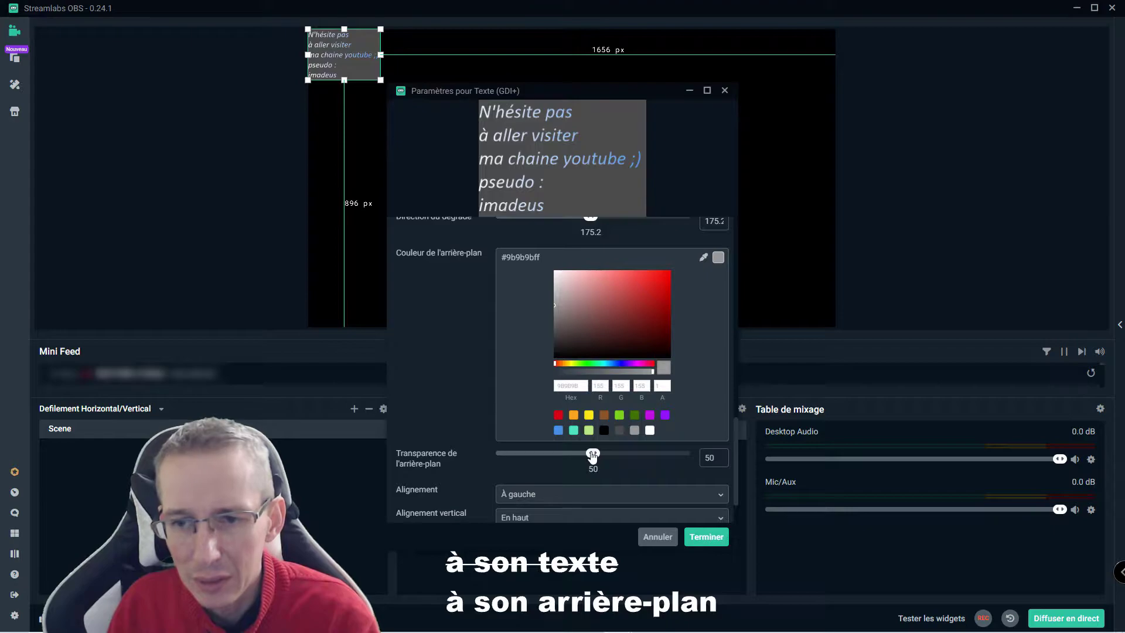
Try the Centré and À droite text alignments, and return the alignment to À gauche
{"action": "scroll", "coordinate": [590, 457], "scroll_direction": "down", "scroll_amount": 1}
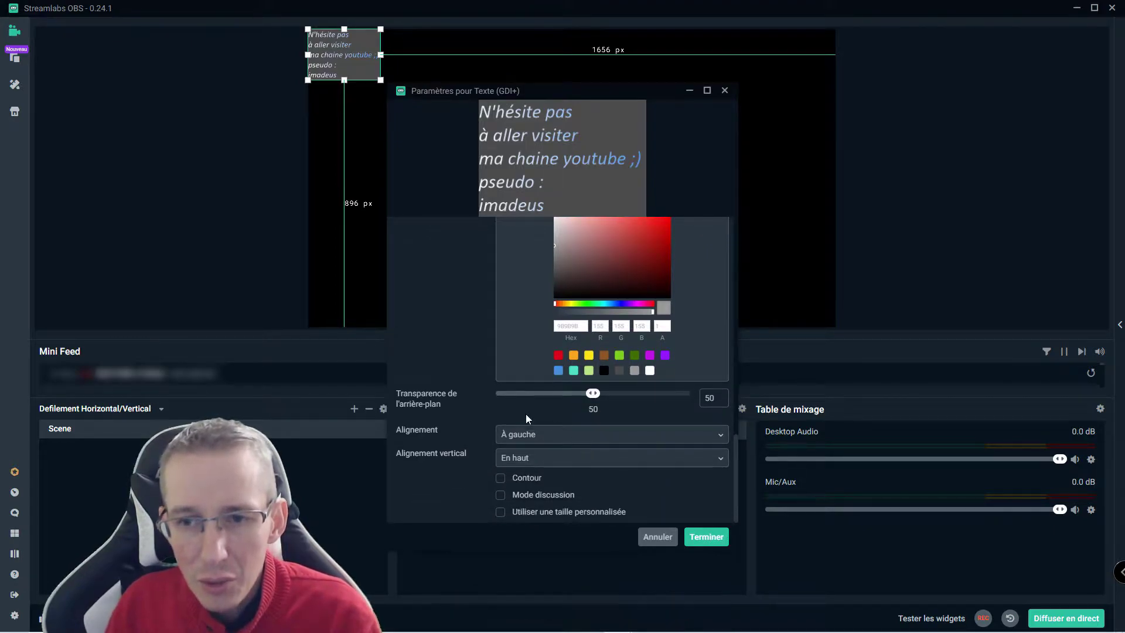
{"action": "left_click", "coordinate": [543, 439]}
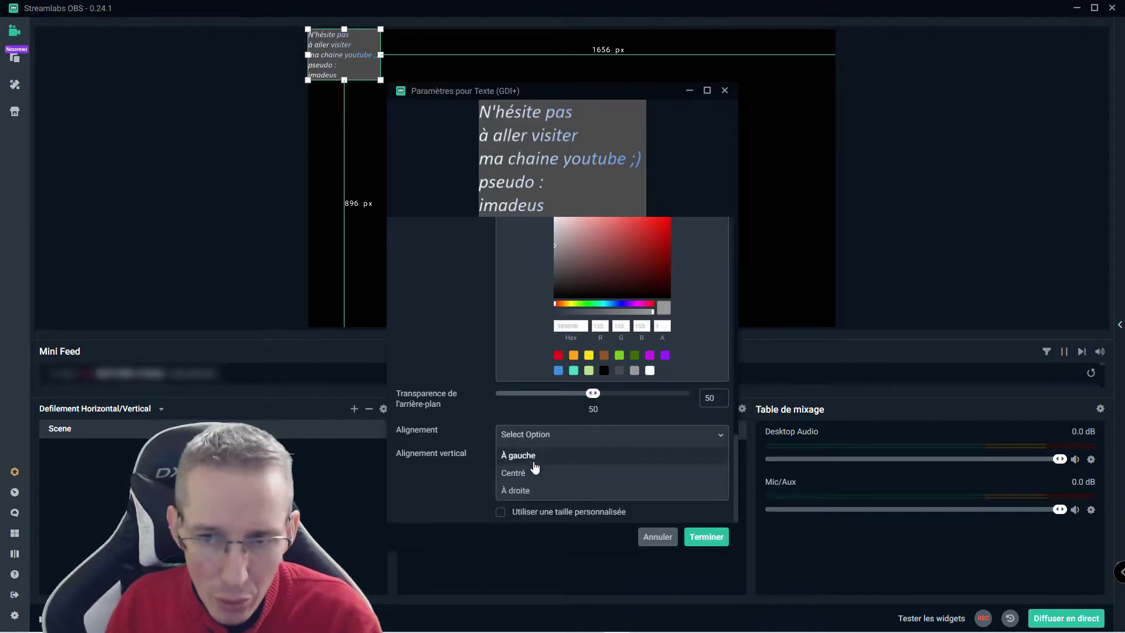
{"action": "left_click", "coordinate": [531, 468]}
{"action": "left_click", "coordinate": [537, 444]}
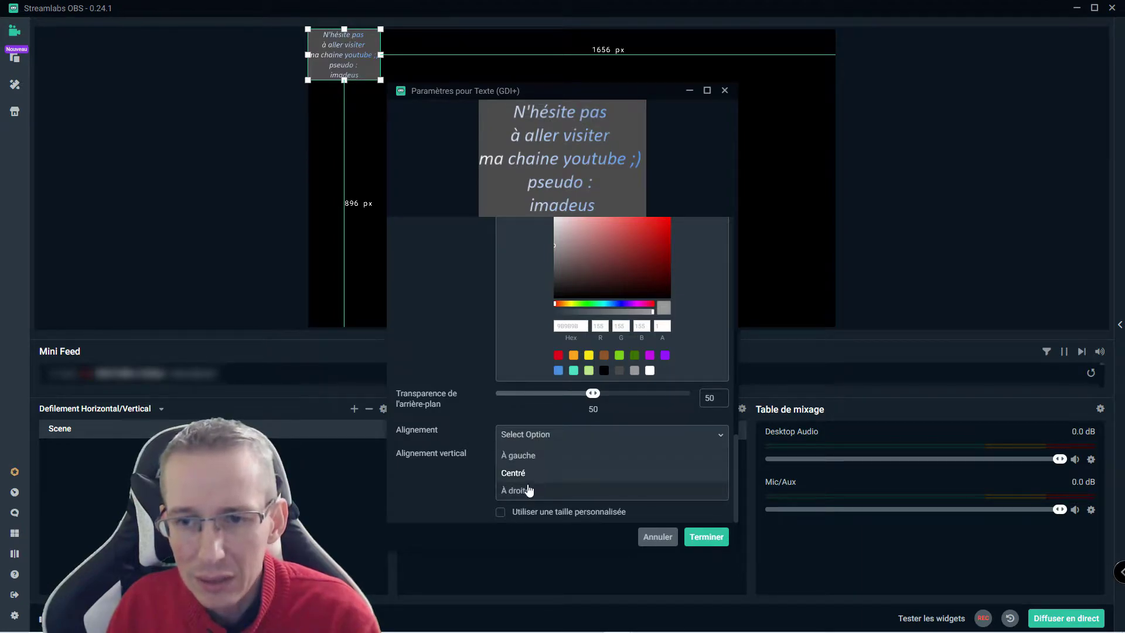
{"action": "left_click", "coordinate": [528, 490]}
{"action": "left_click", "coordinate": [526, 437]}
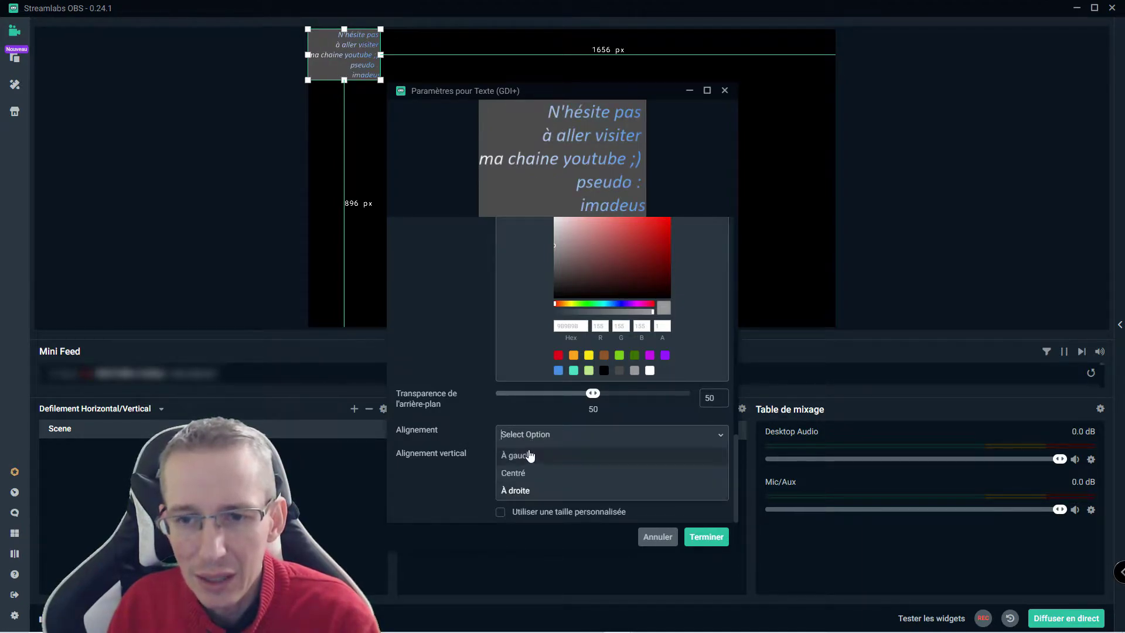
{"action": "left_click", "coordinate": [529, 456]}
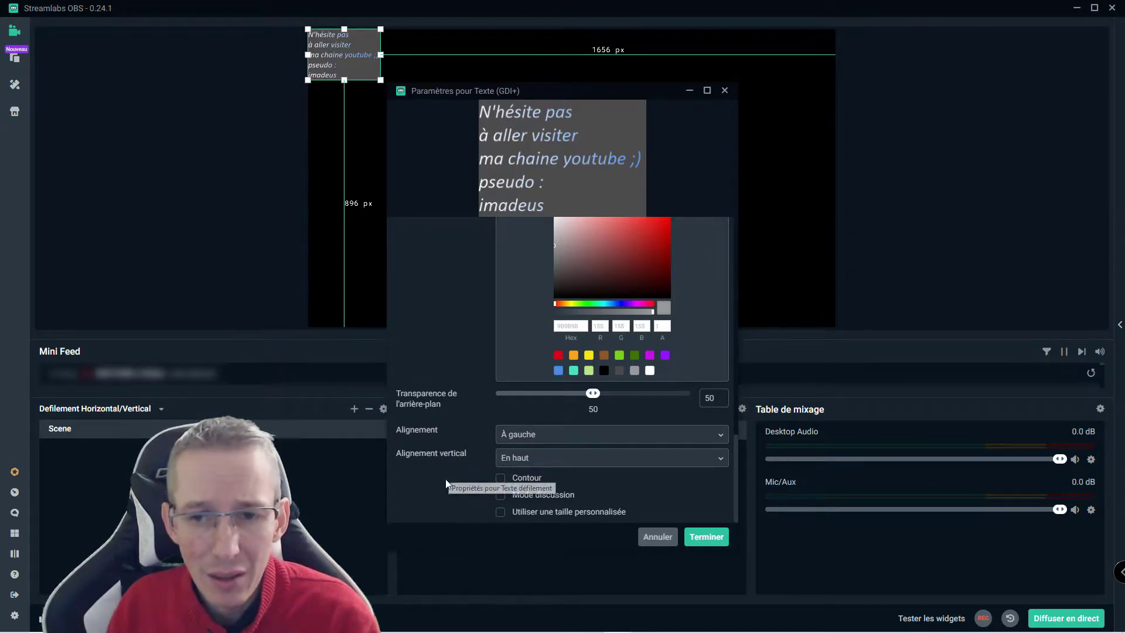
Enable a custom size for the text source with a width of 400 and a height of 500
{"action": "left_click", "coordinate": [499, 512]}
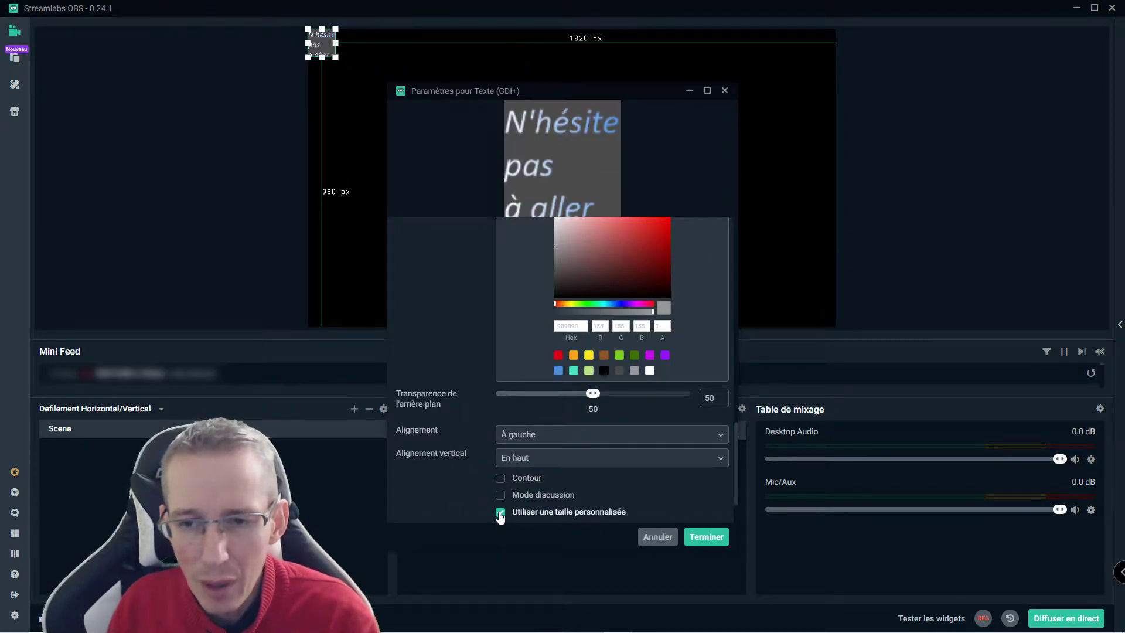
{"action": "scroll", "coordinate": [587, 476], "scroll_direction": "down", "scroll_amount": 2}
{"action": "left_click_drag", "start_coordinate": [530, 465], "coordinate": [475, 463]}
{"action": "type", "text": "400"}
{"action": "key", "text": "Tab"}
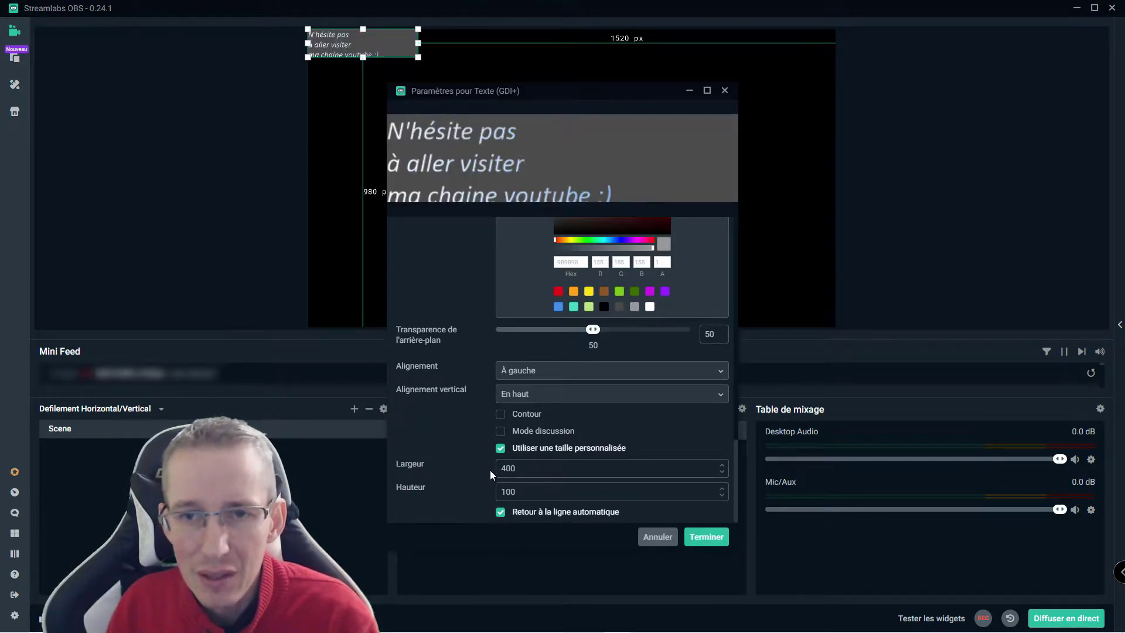
{"action": "type", "text": "500"}
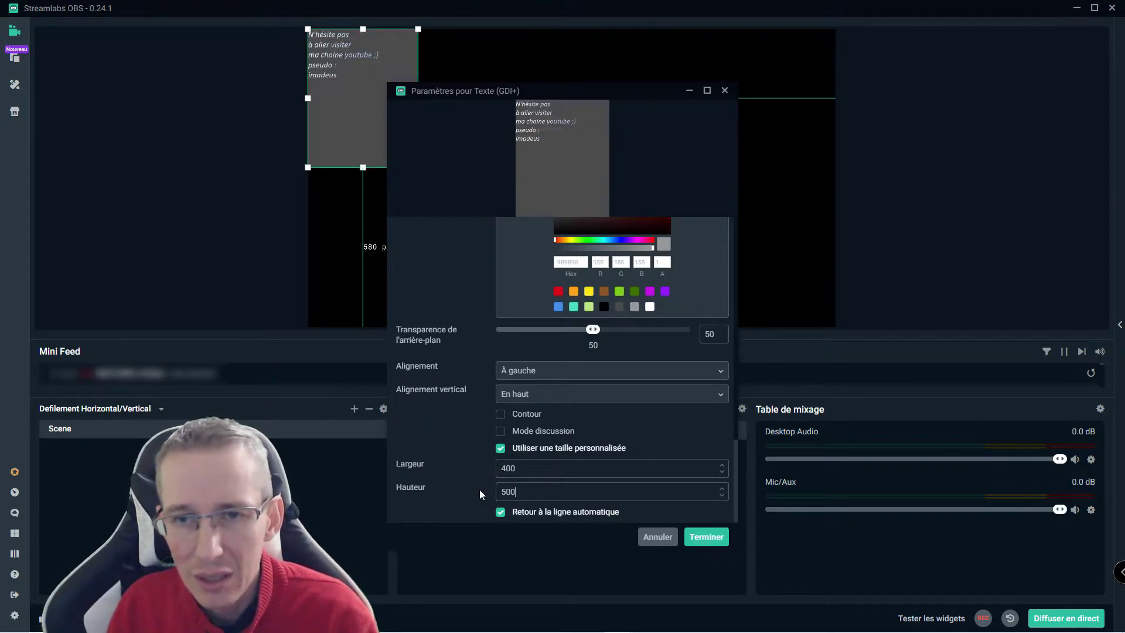
Move the text settings window off the preview, try the Centré and En bas vertical alignments, and return to En haut
{"action": "left_click_drag", "start_coordinate": [504, 92], "coordinate": [592, 54]}
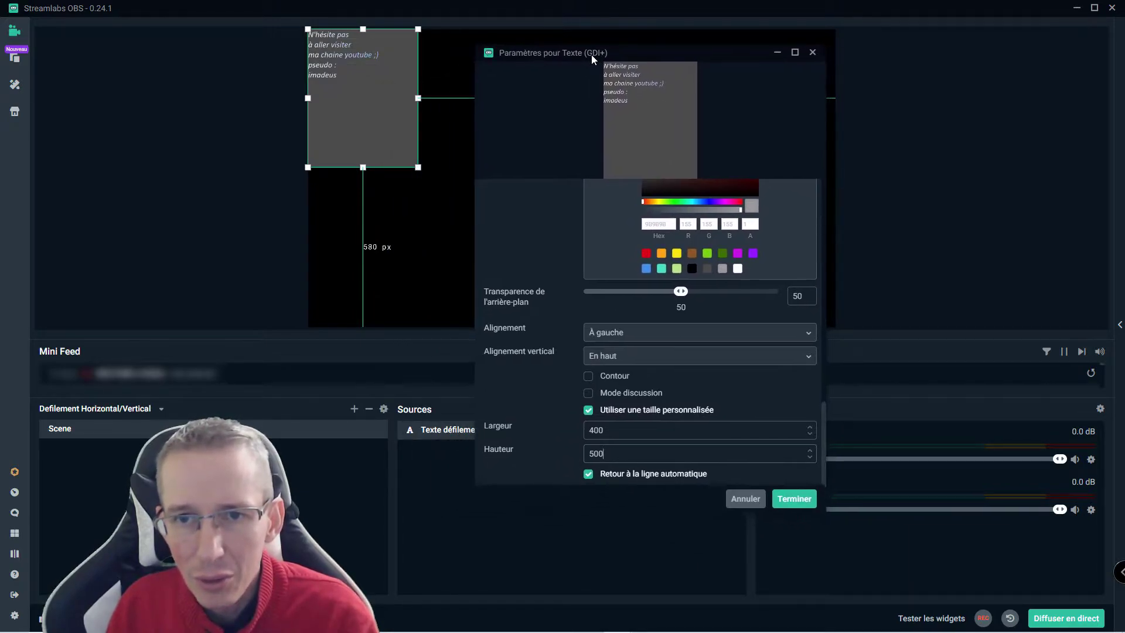
{"action": "left_click", "coordinate": [601, 357]}
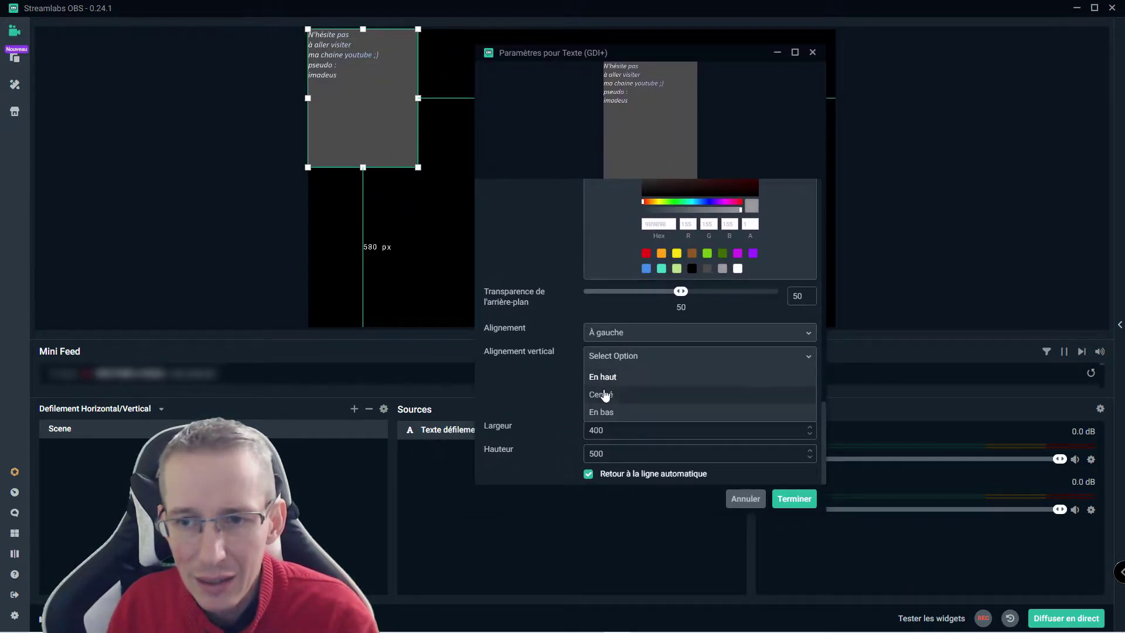
{"action": "left_click", "coordinate": [605, 394]}
{"action": "left_click", "coordinate": [606, 356]}
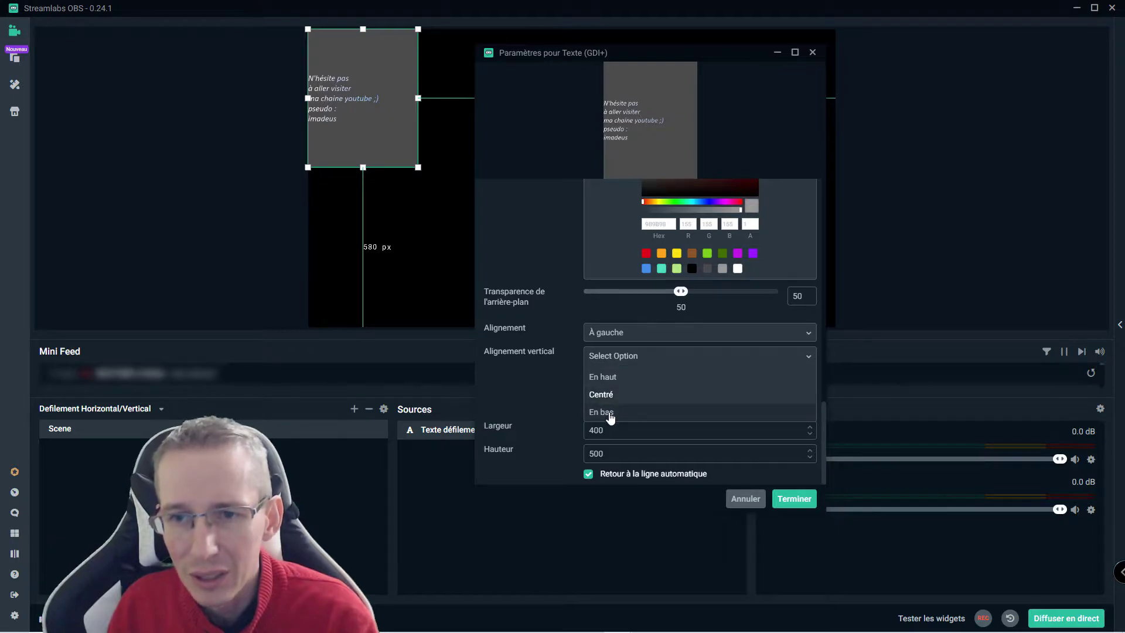
{"action": "left_click", "coordinate": [609, 412]}
{"action": "left_click", "coordinate": [608, 357]}
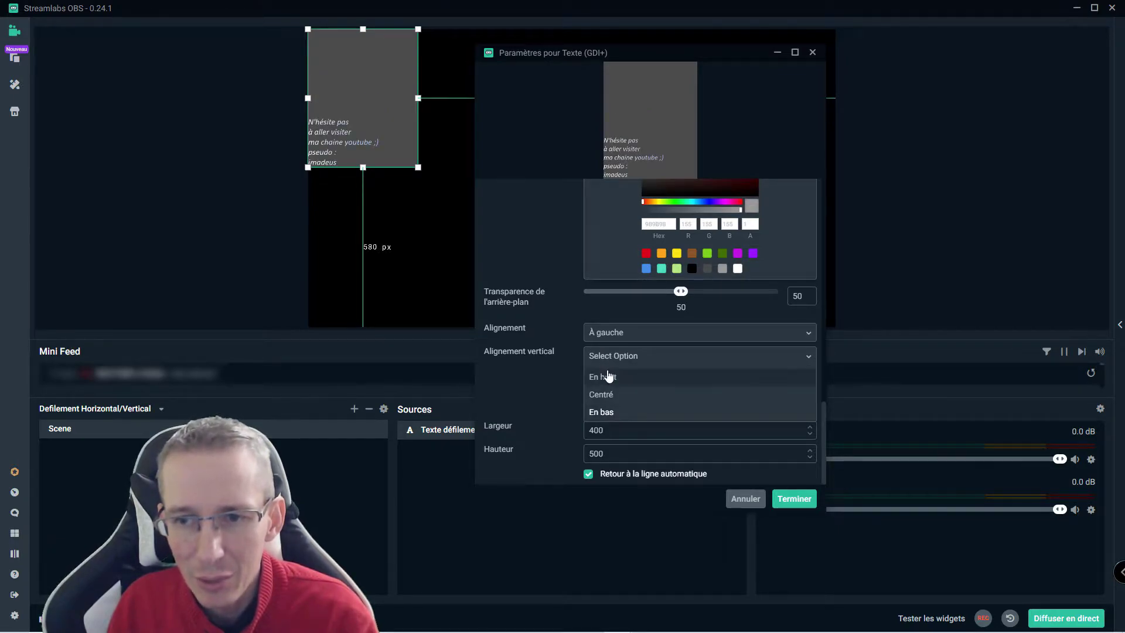
{"action": "left_click", "coordinate": [608, 376]}
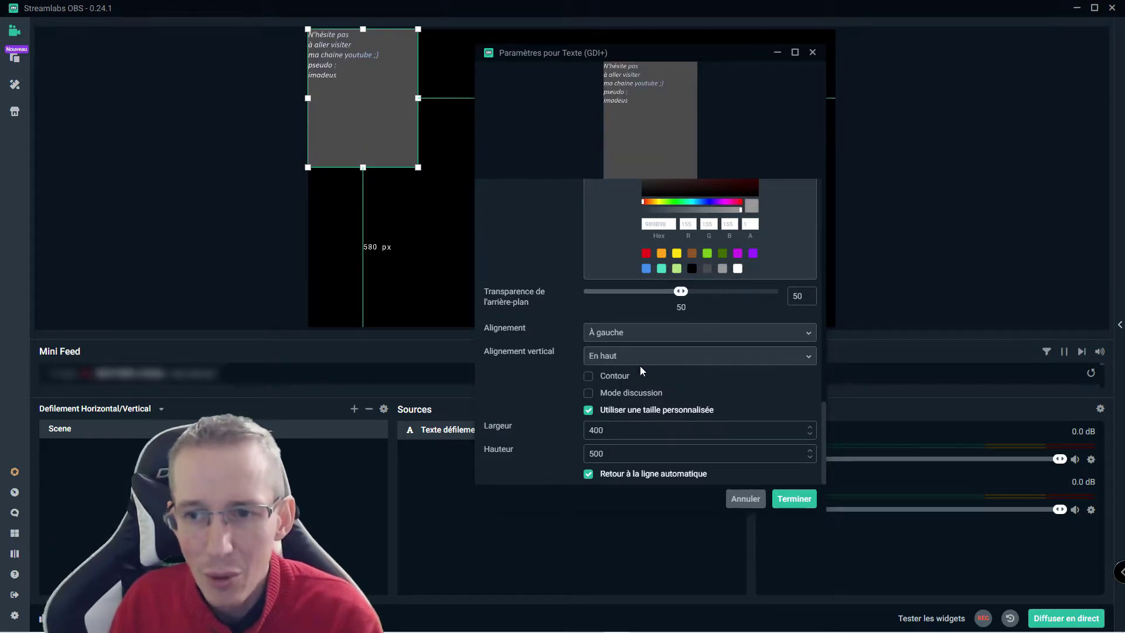
Try the text outline, and Mode discussion with 1, 2 and 5 lines, switching both options back off
{"action": "left_click", "coordinate": [588, 376]}
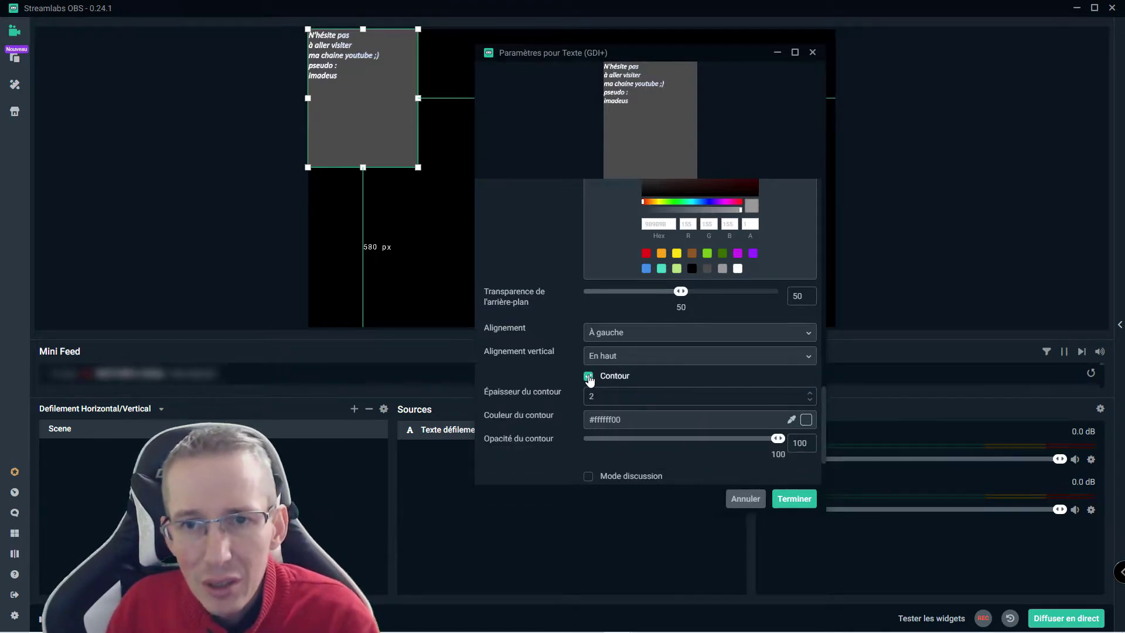
{"action": "left_click", "coordinate": [588, 377]}
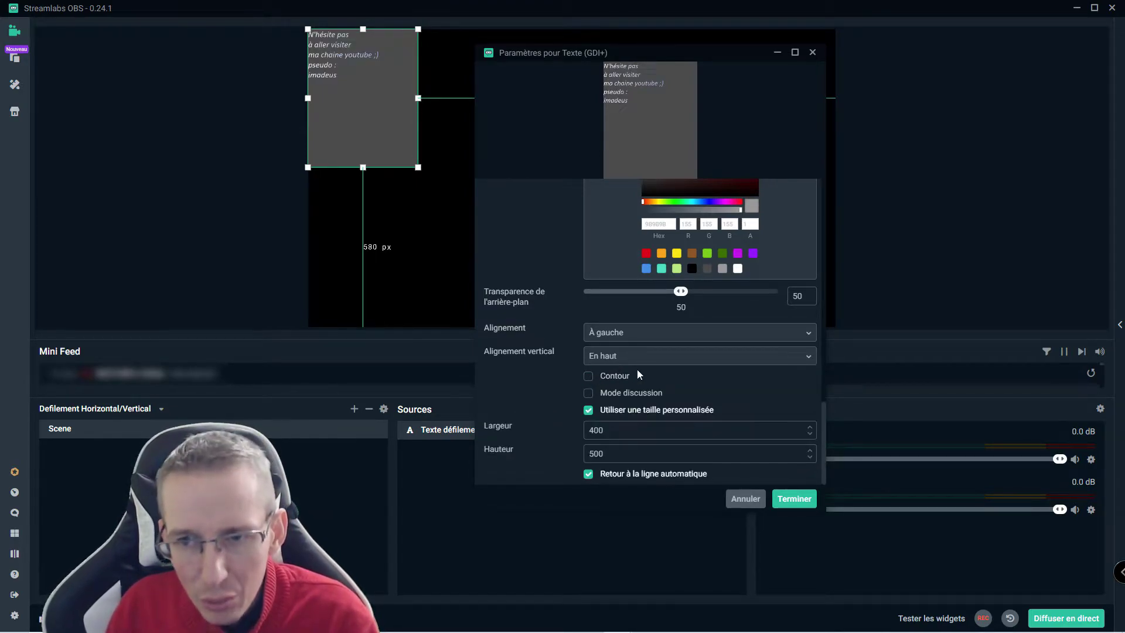
{"action": "left_click", "coordinate": [588, 393]}
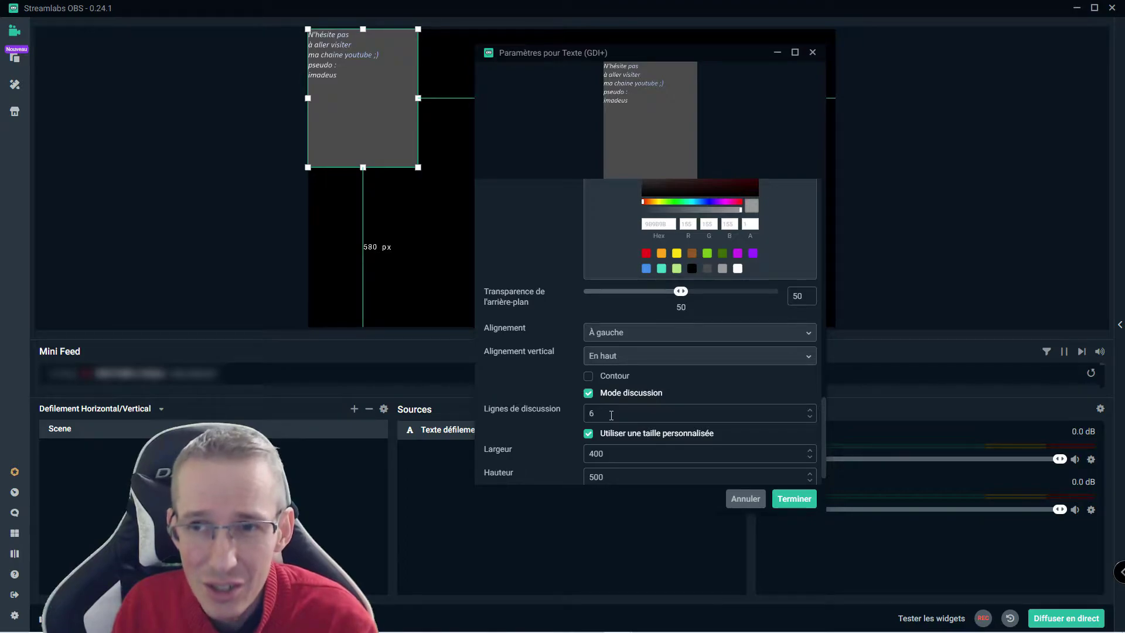
{"action": "left_click_drag", "start_coordinate": [611, 415], "coordinate": [574, 417]}
{"action": "type", "text": "1"}
{"action": "scroll", "coordinate": [601, 415], "scroll_direction": "up", "scroll_amount": 3}
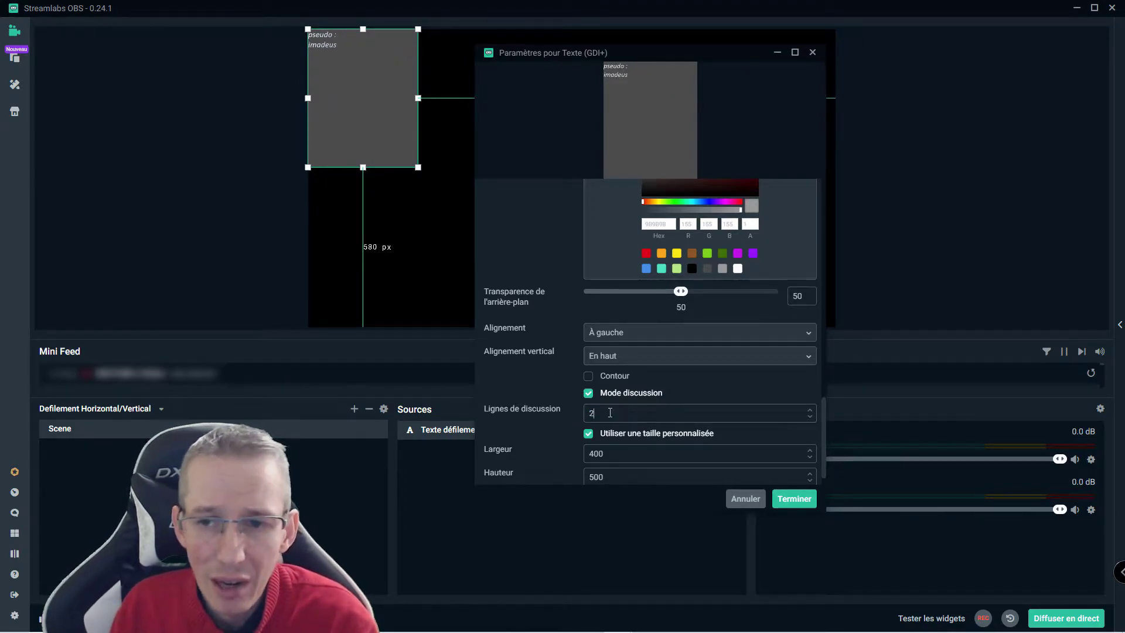
{"action": "scroll", "coordinate": [597, 411], "scroll_direction": "up", "scroll_amount": 1}
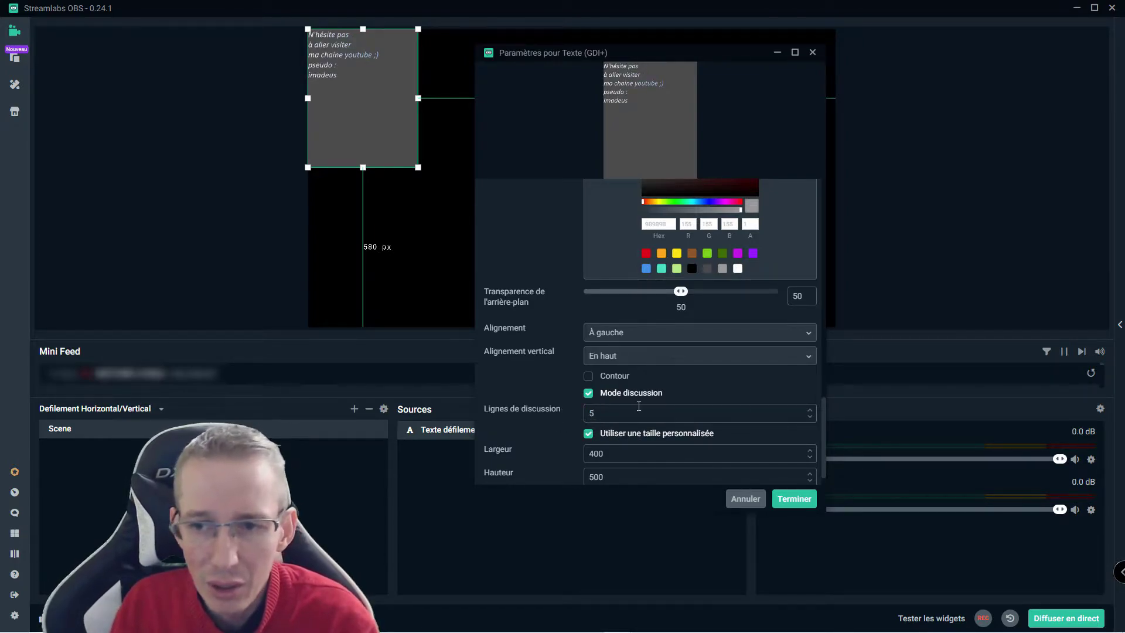
{"action": "left_click", "coordinate": [589, 394]}
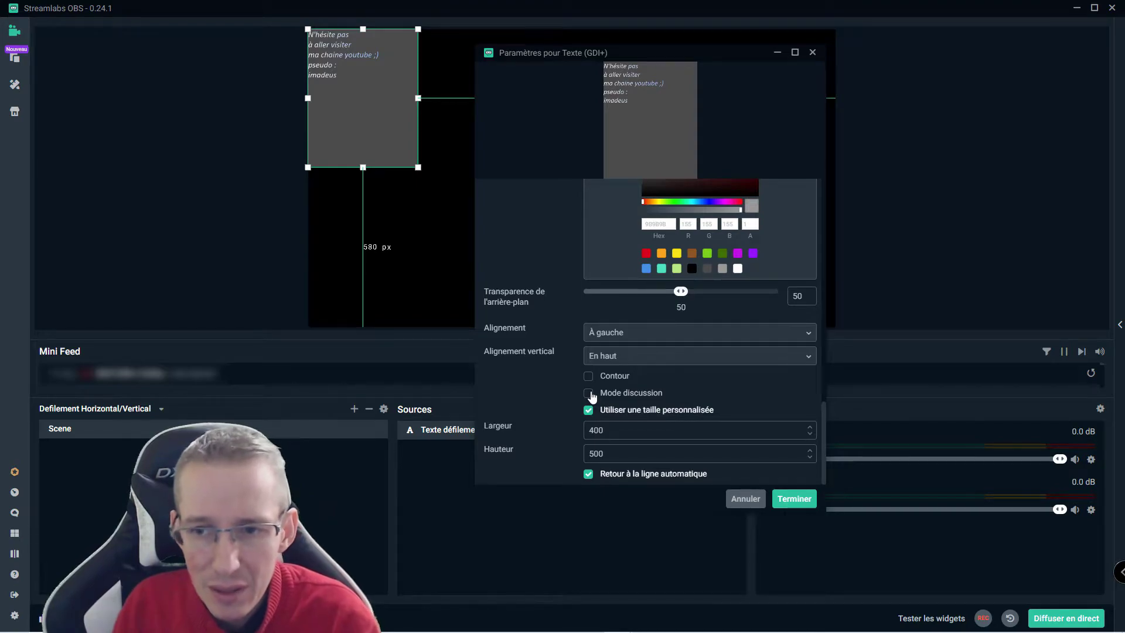
Set the custom width to 200 and compare the text with automatic line wrapping off and on, leaving it enabled
{"action": "left_click", "coordinate": [588, 475]}
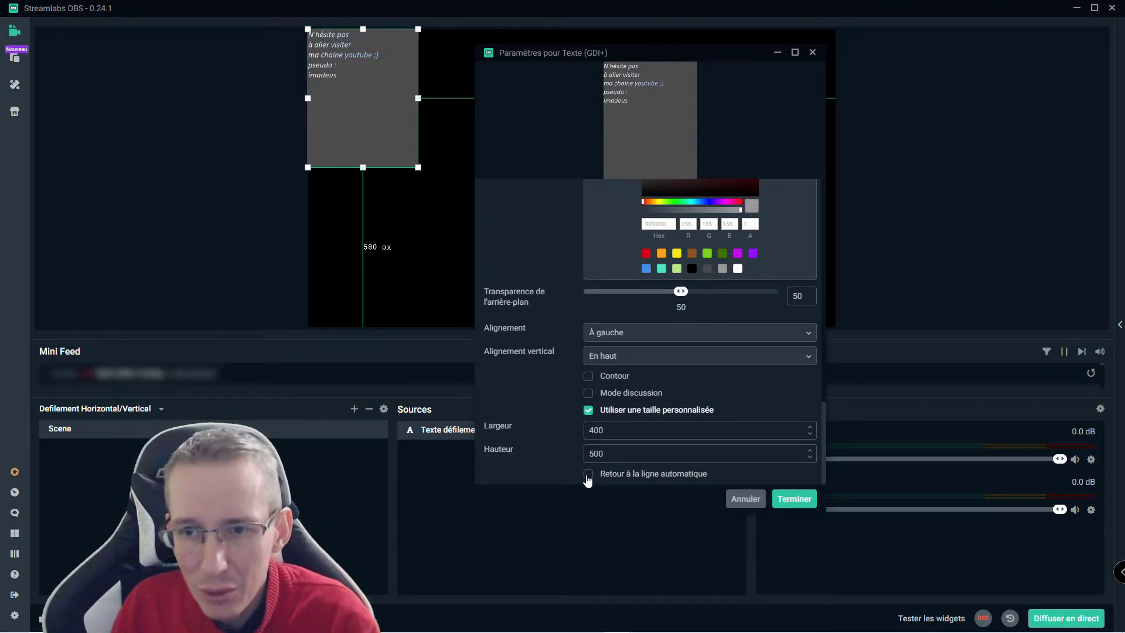
{"action": "left_click", "coordinate": [587, 475]}
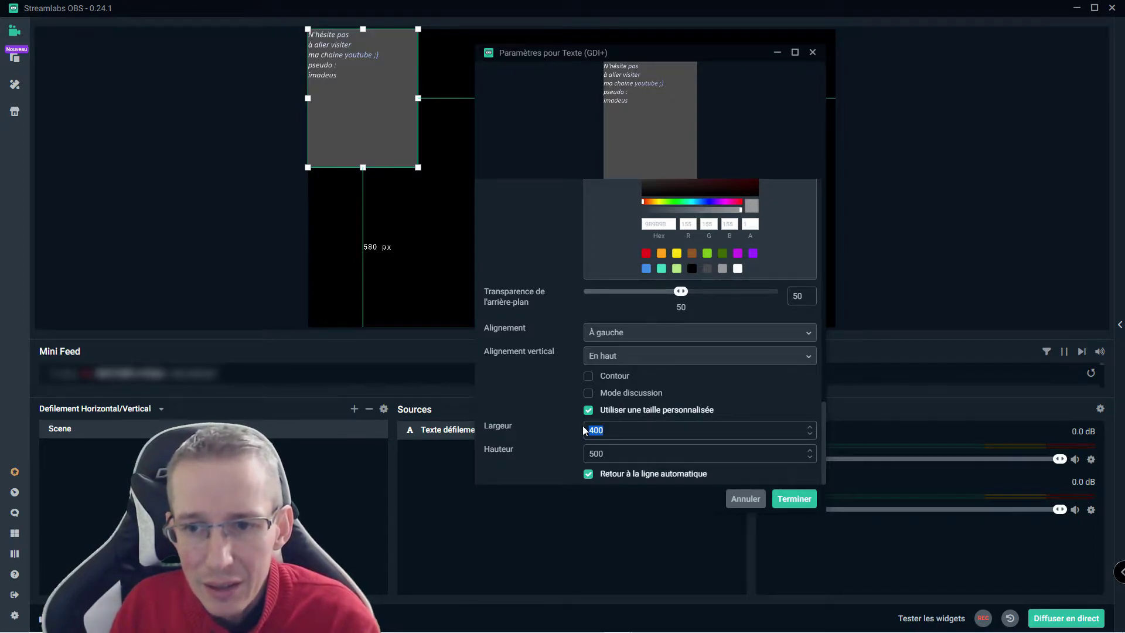
{"action": "type", "text": "200"}
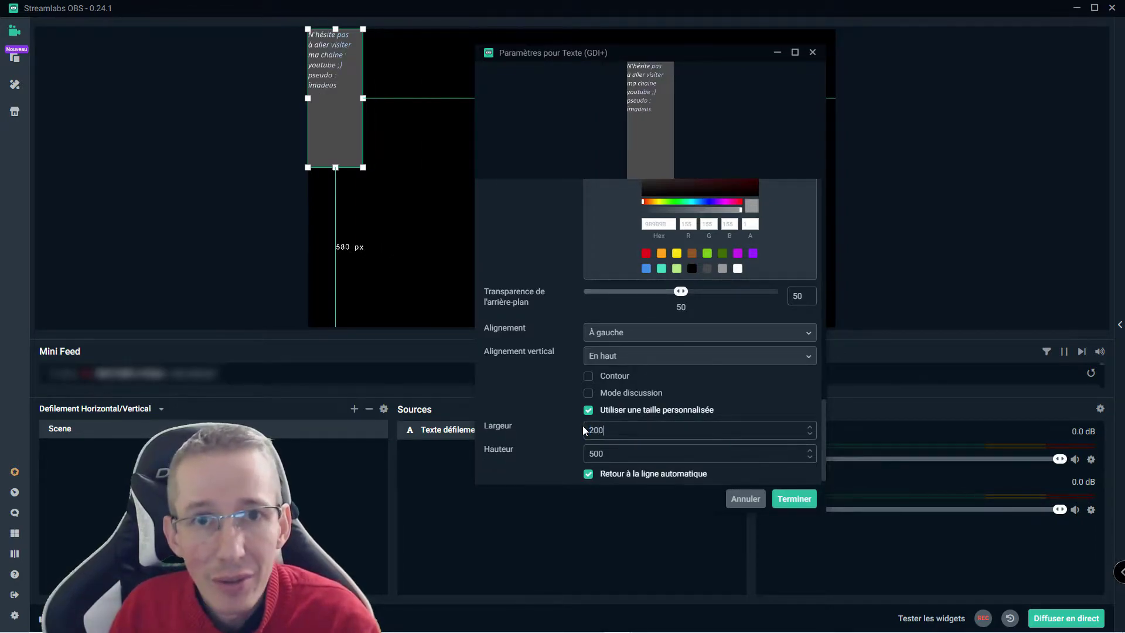
{"action": "left_click", "coordinate": [588, 475]}
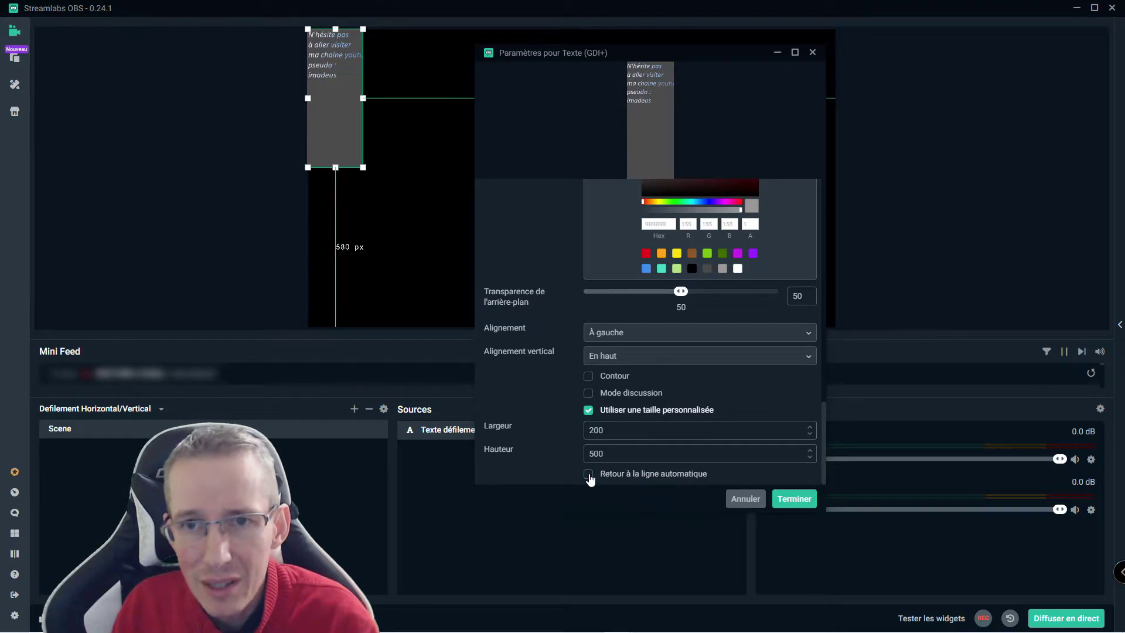
{"action": "left_click", "coordinate": [588, 474]}
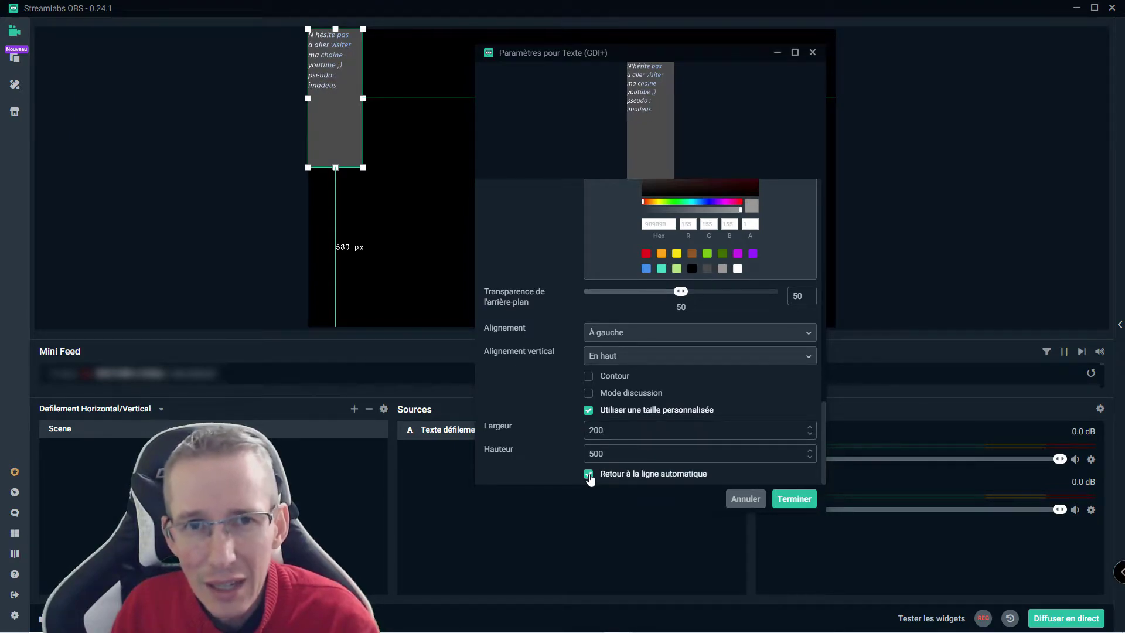
Turn off reading from a file and enter the text "N'hésite pas à aller visiter ma chaîne youtube ;) pseudo : imadeus"
{"action": "scroll", "coordinate": [624, 466], "scroll_direction": "up", "scroll_amount": 8}
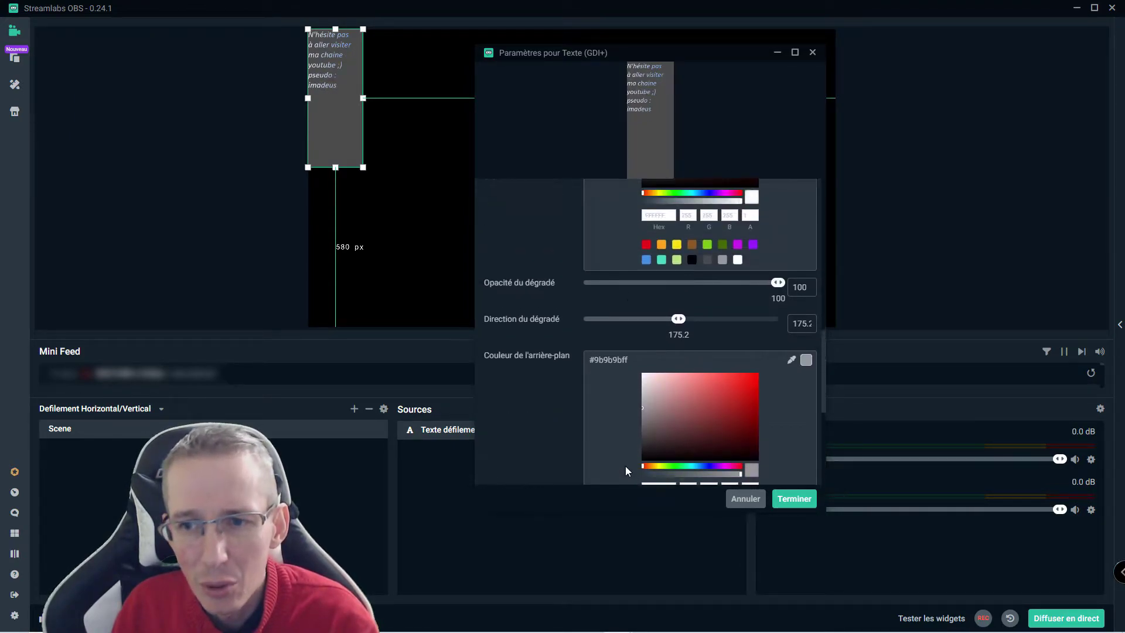
{"action": "scroll", "coordinate": [628, 448], "scroll_direction": "up", "scroll_amount": 6}
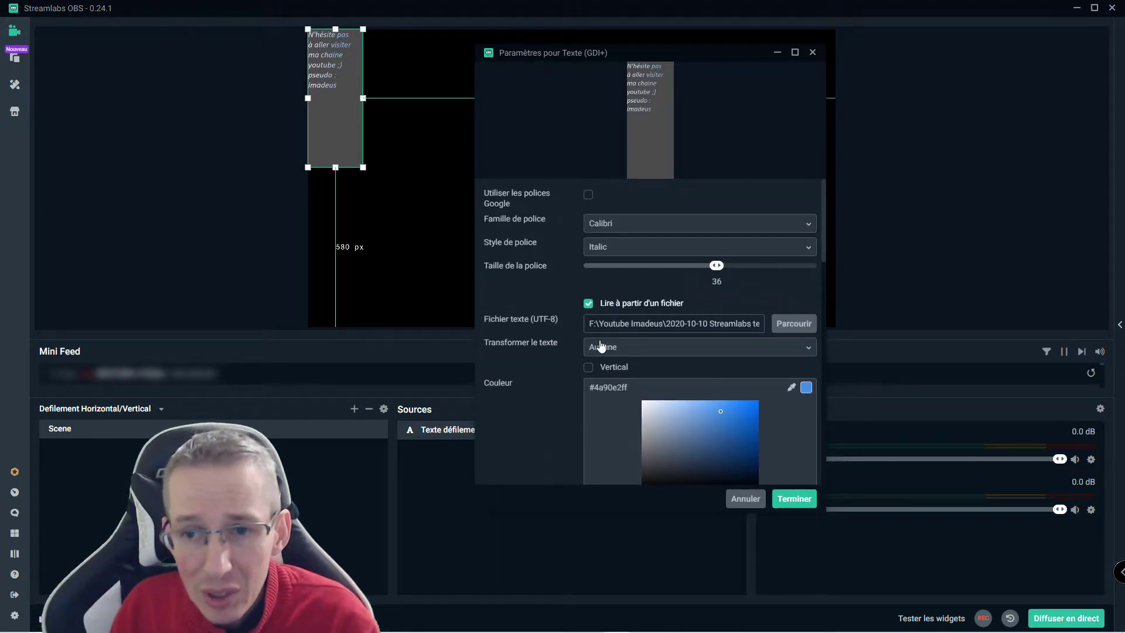
{"action": "left_click", "coordinate": [588, 303]}
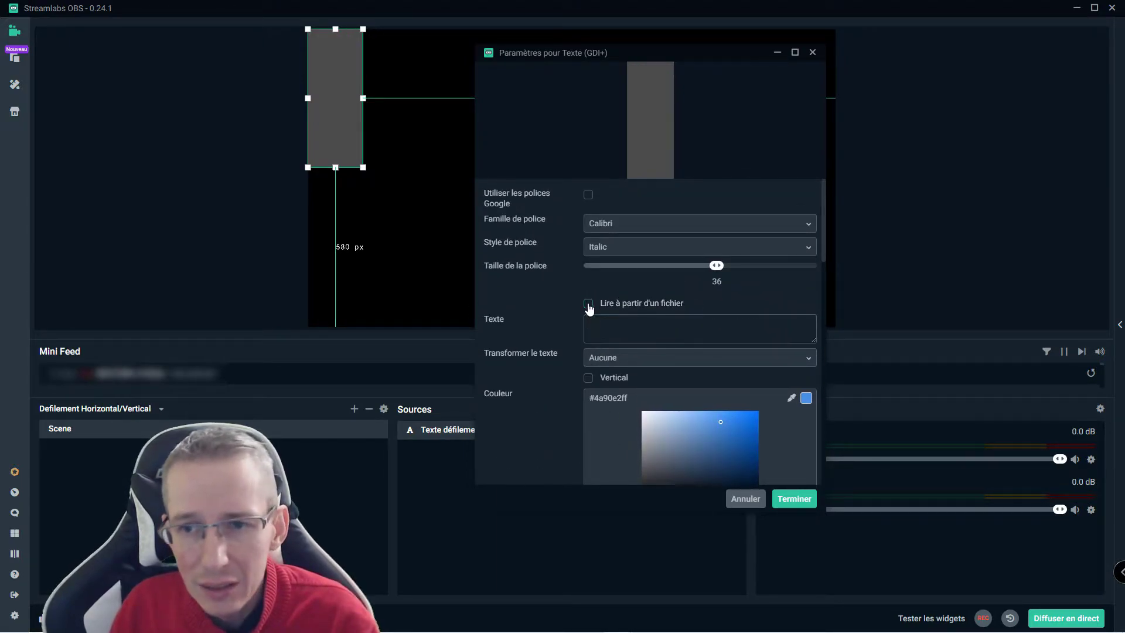
{"action": "left_click", "coordinate": [600, 321]}
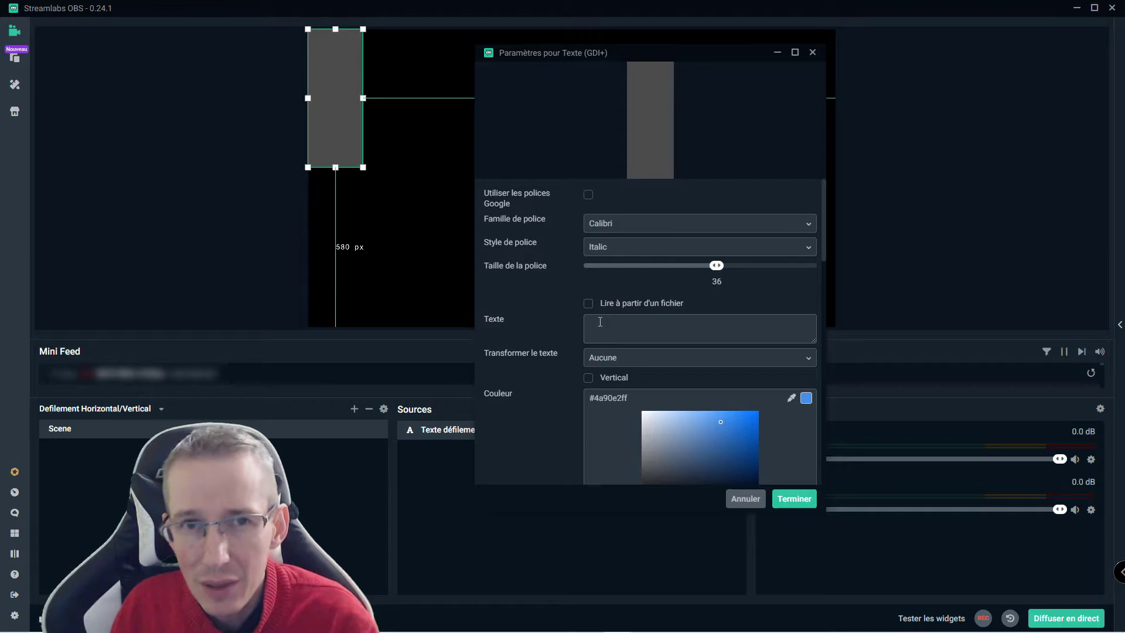
{"action": "type", "text": "N'hésite"}
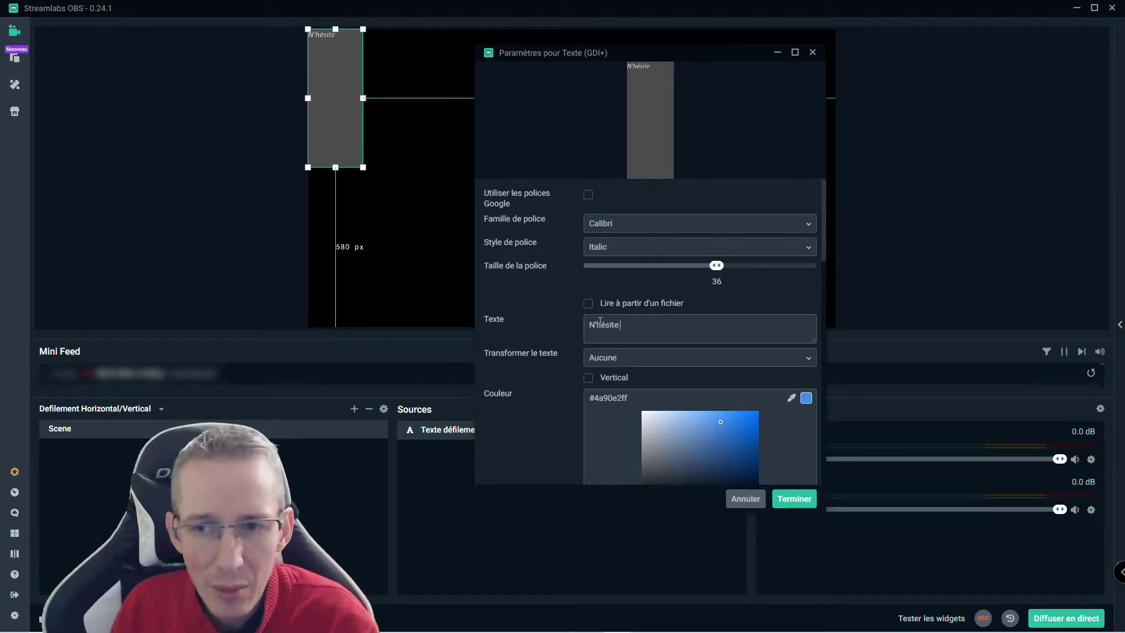
{"action": "type", "text": " pas à aller"}
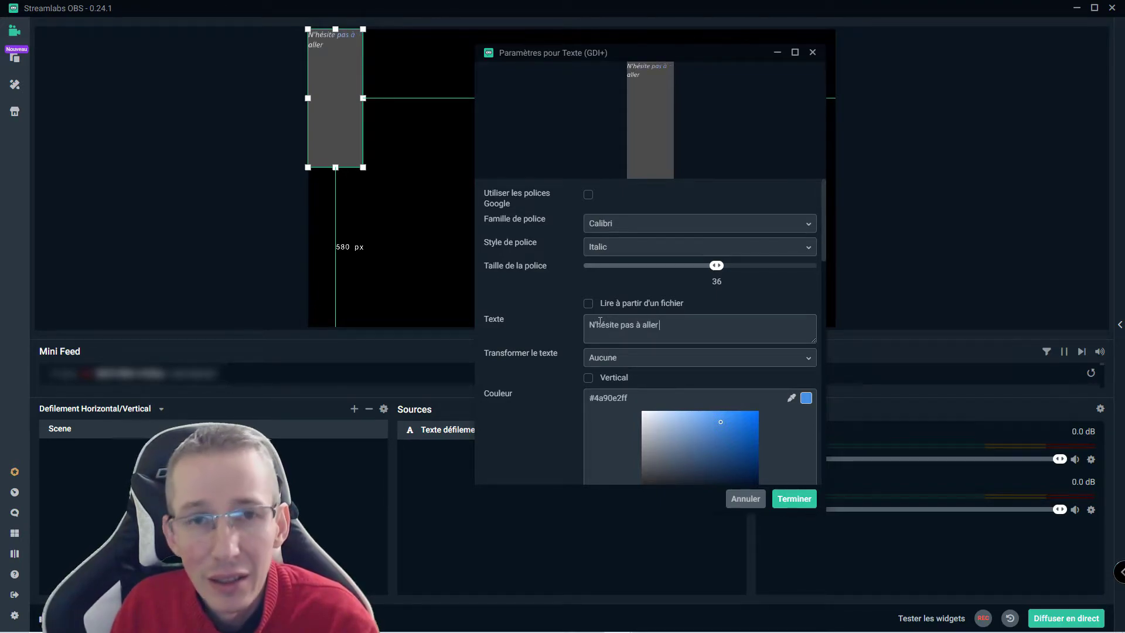
{"action": "type", "text": " visiter ma cha"}
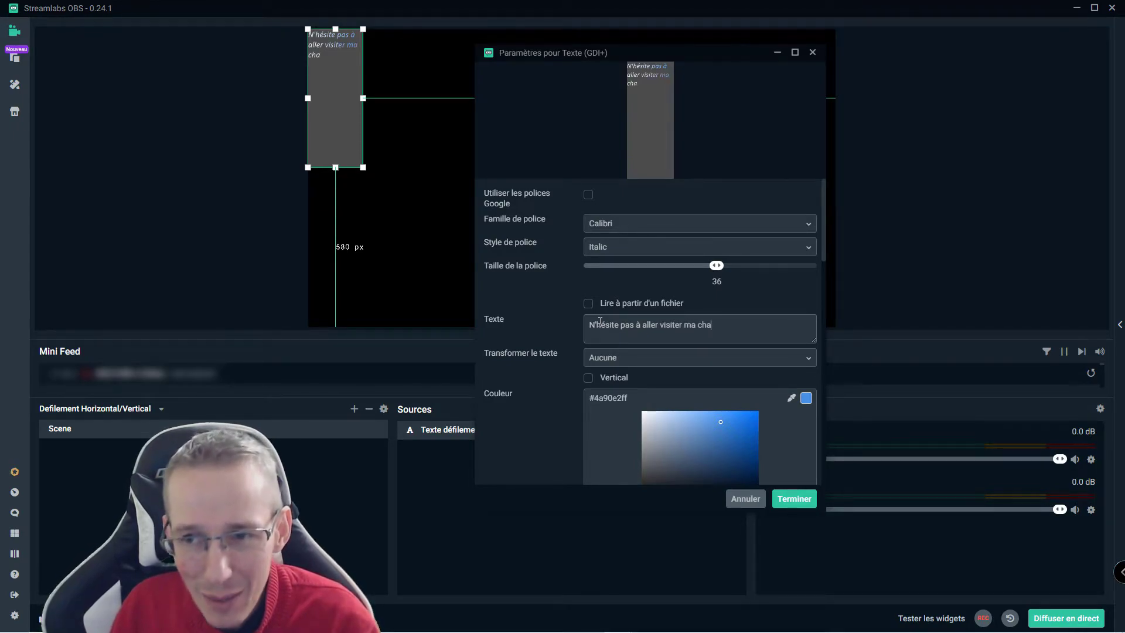
{"action": "type", "text": "îne you"}
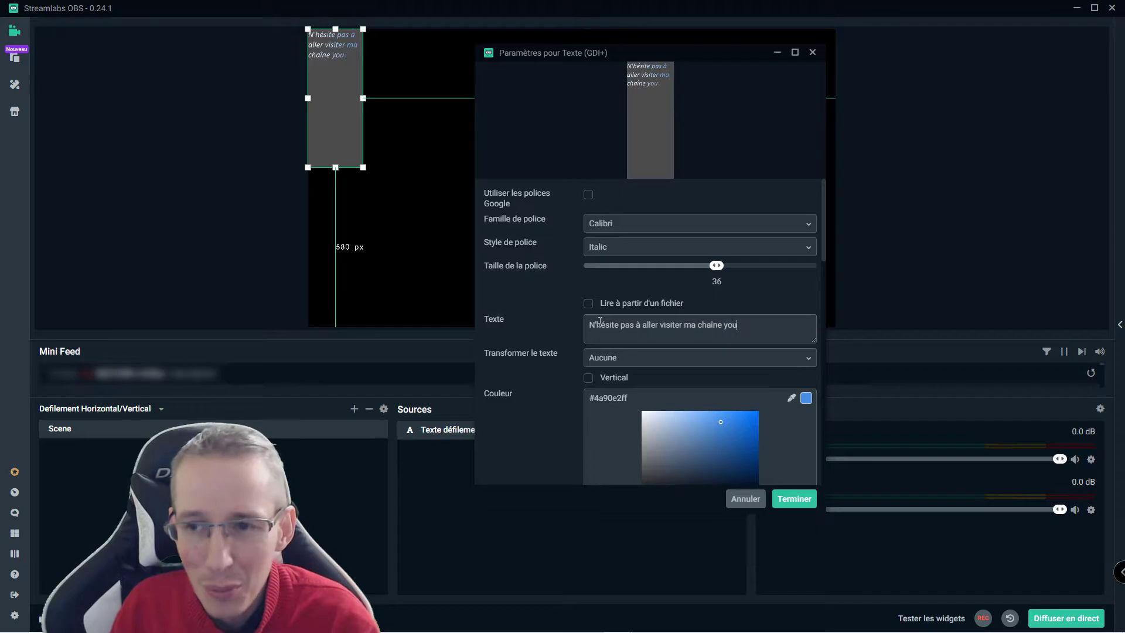
{"action": "type", "text": "tube ;) pseudo : imadeus"}
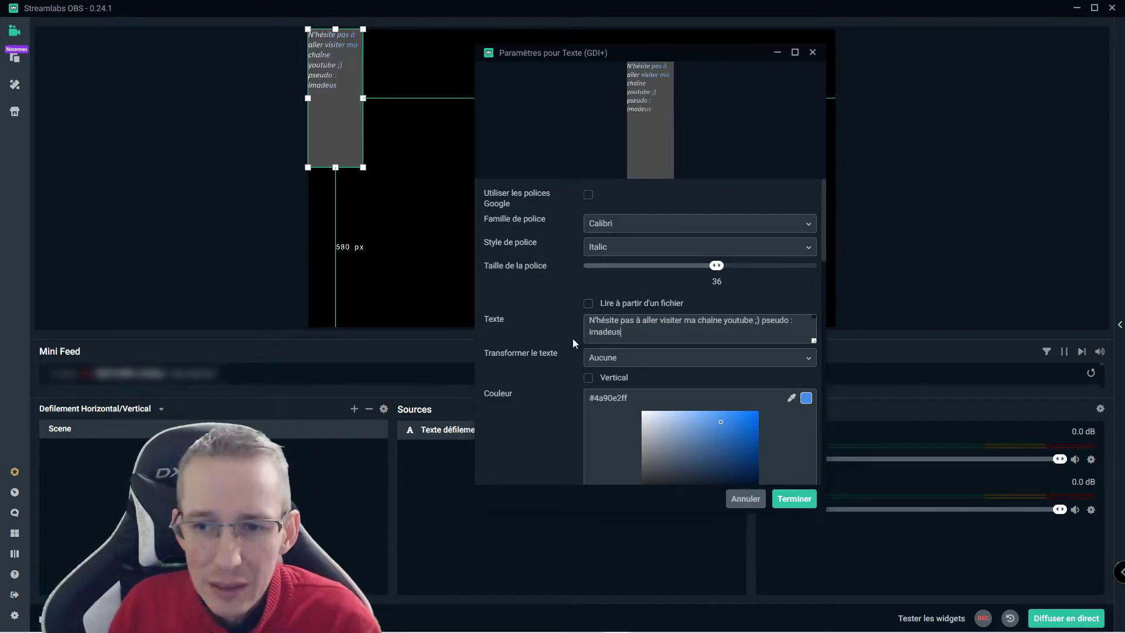
Disable automatic line wrapping for the text source's custom size
{"action": "scroll", "coordinate": [571, 340], "scroll_direction": "down", "scroll_amount": 5}
{"action": "scroll", "coordinate": [556, 369], "scroll_direction": "down", "scroll_amount": 1}
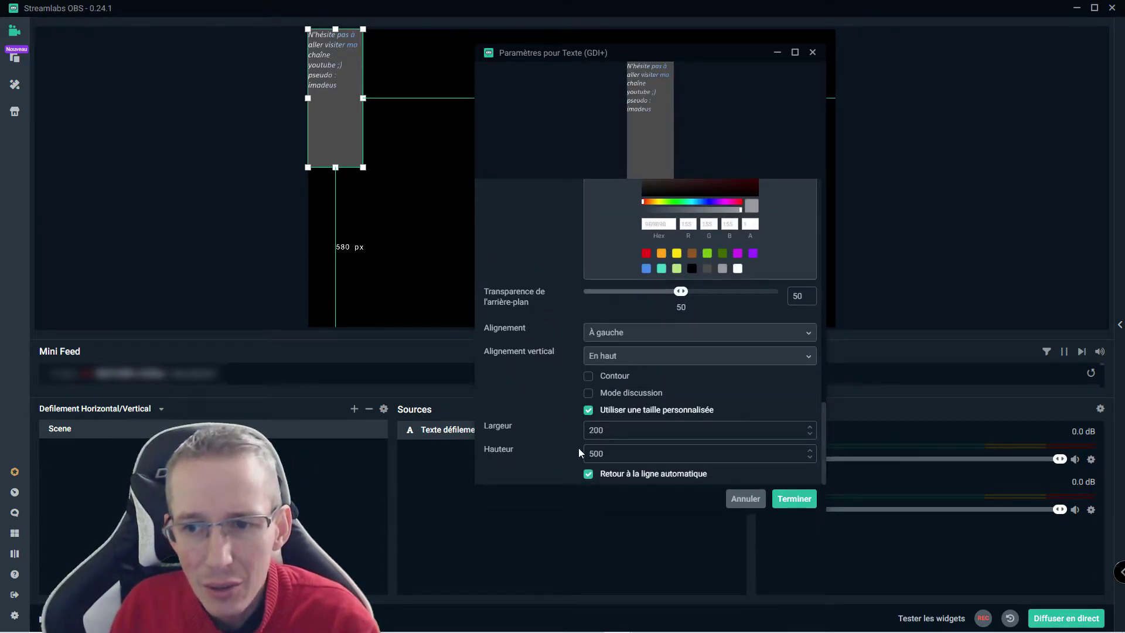
{"action": "left_click", "coordinate": [588, 478]}
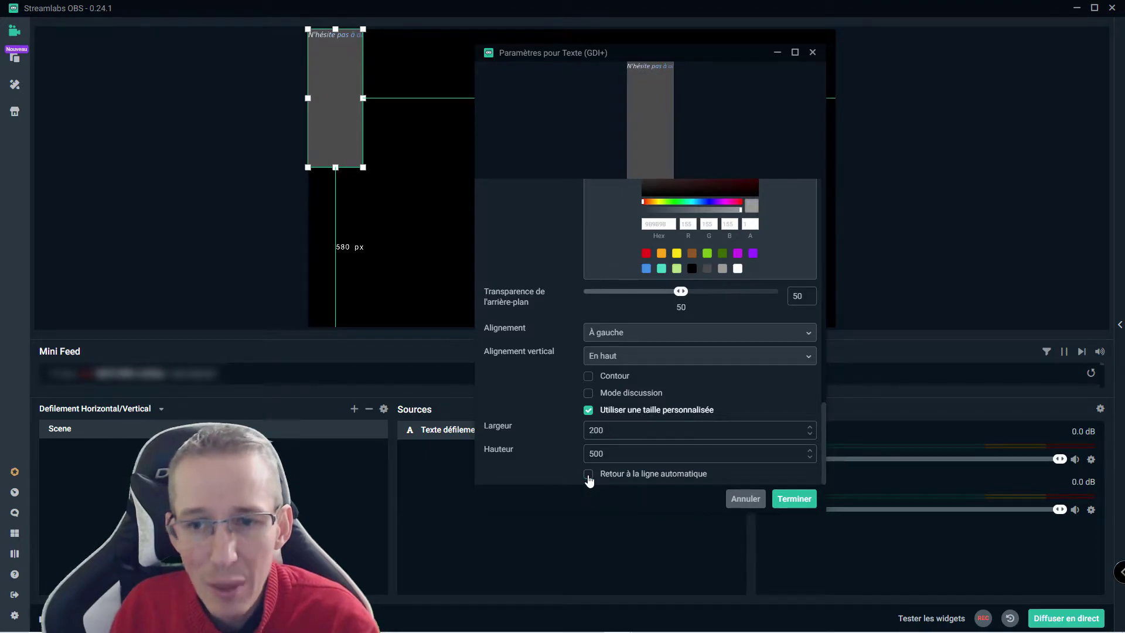
Re-enable automatic line wrapping, turn off the text source's custom size and save the text properties
{"action": "left_click", "coordinate": [588, 474]}
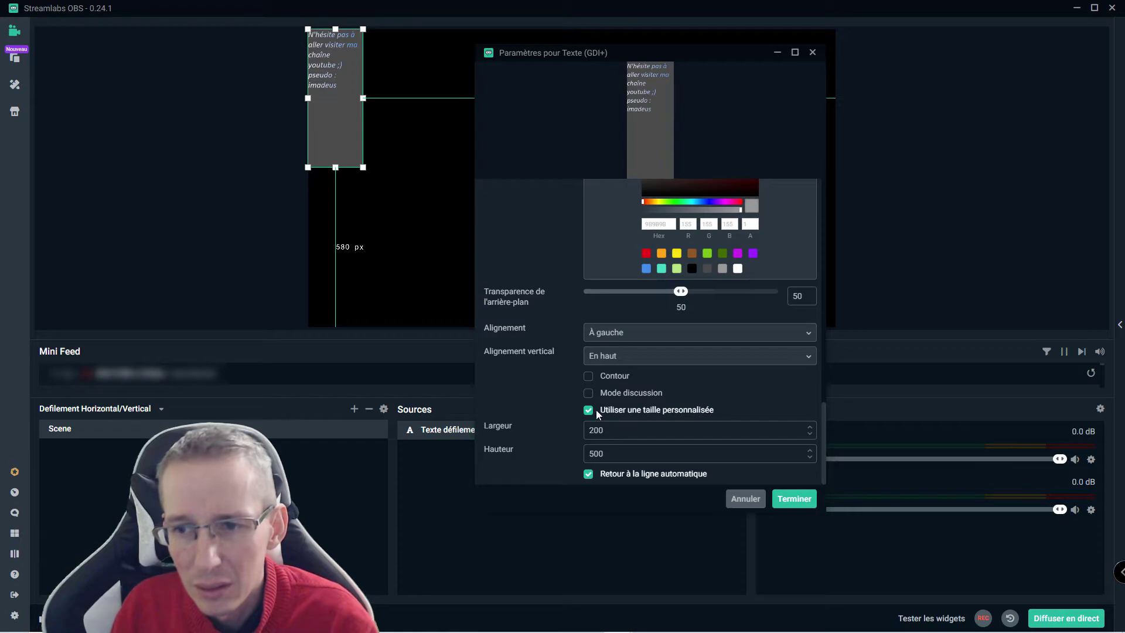
{"action": "left_click", "coordinate": [588, 473]}
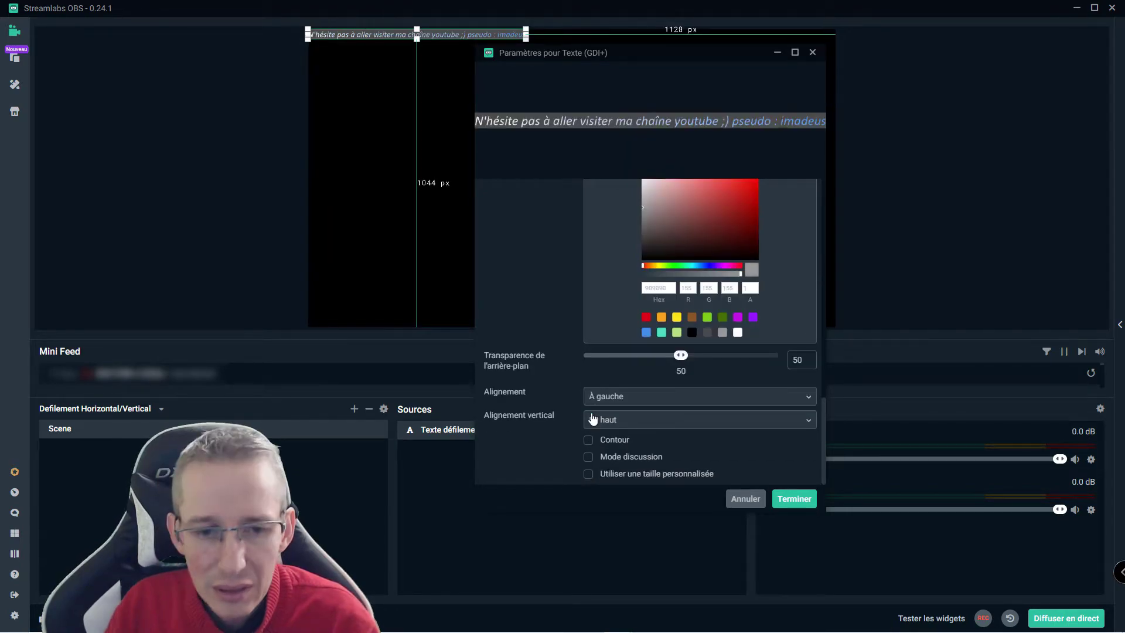
{"action": "left_click", "coordinate": [793, 499]}
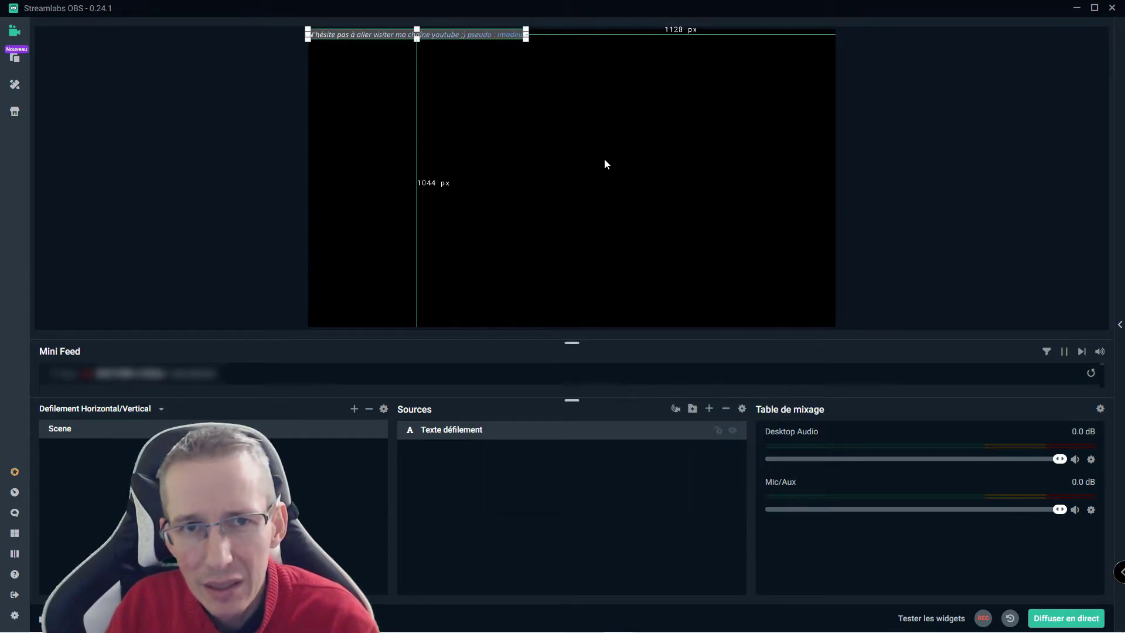
Move the text to about 44 px below the canvas's top edge, near the centre, and add a Défilement filter to it
{"action": "left_click_drag", "start_coordinate": [483, 33], "coordinate": [627, 47]}
{"action": "right_click", "coordinate": [493, 432]}
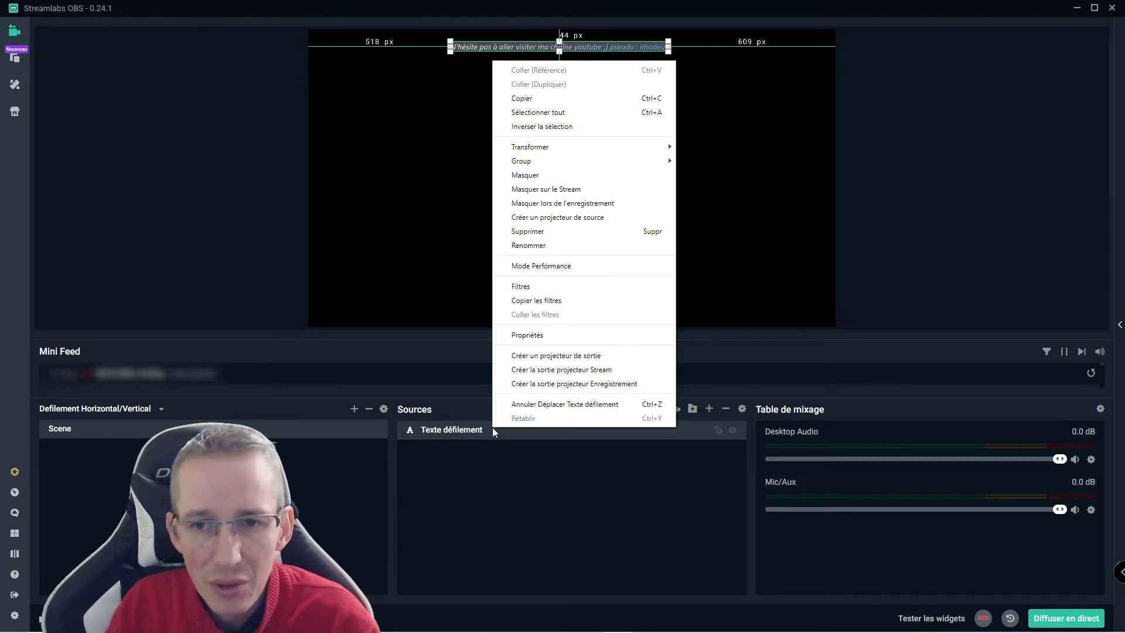
{"action": "left_click", "coordinate": [547, 287]}
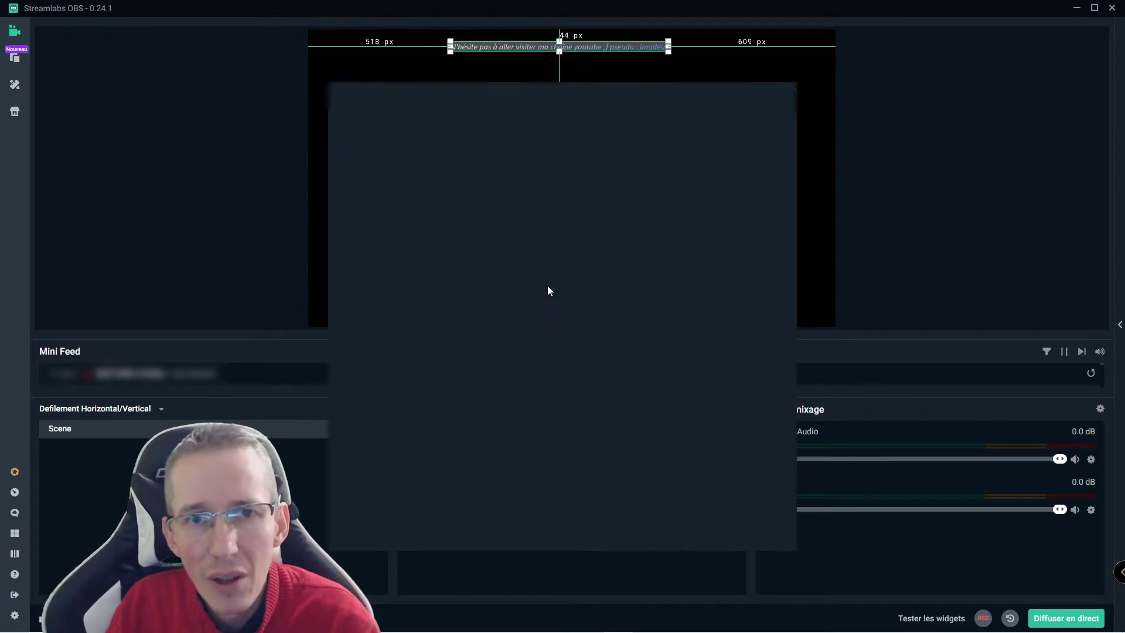
{"action": "left_click", "coordinate": [342, 270]}
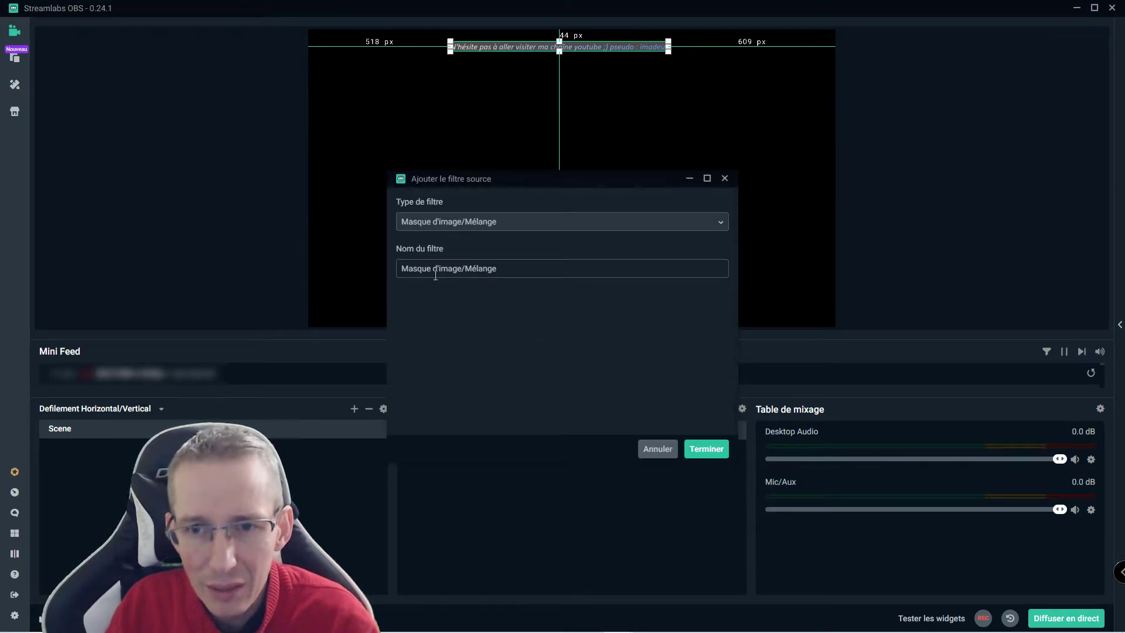
{"action": "left_click", "coordinate": [464, 234]}
{"action": "left_click", "coordinate": [431, 312]}
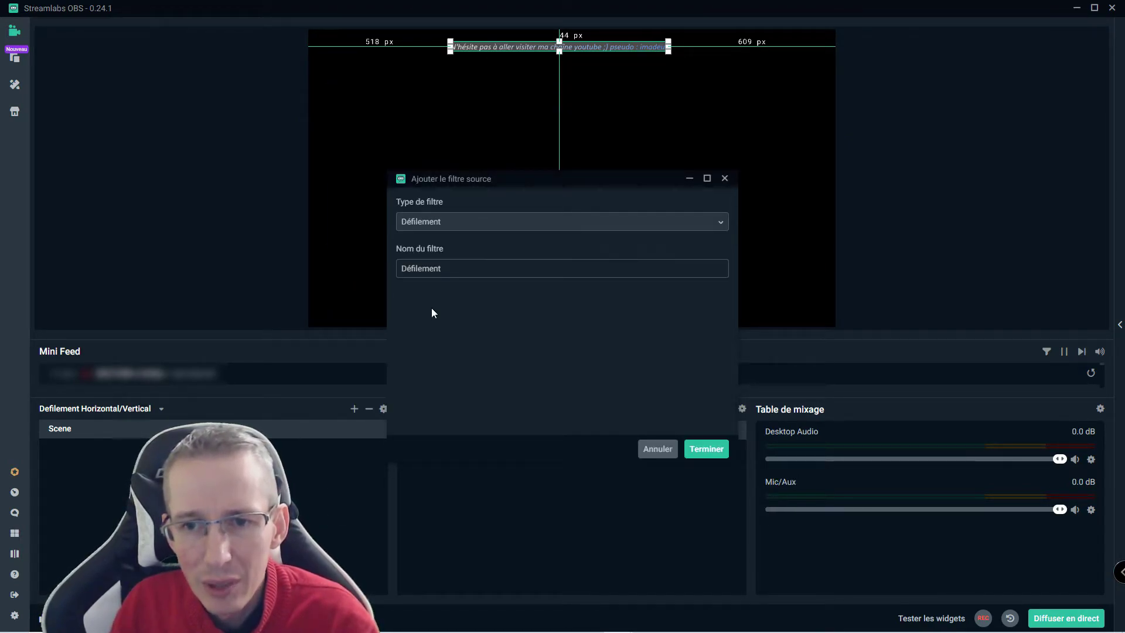
{"action": "left_click", "coordinate": [694, 447]}
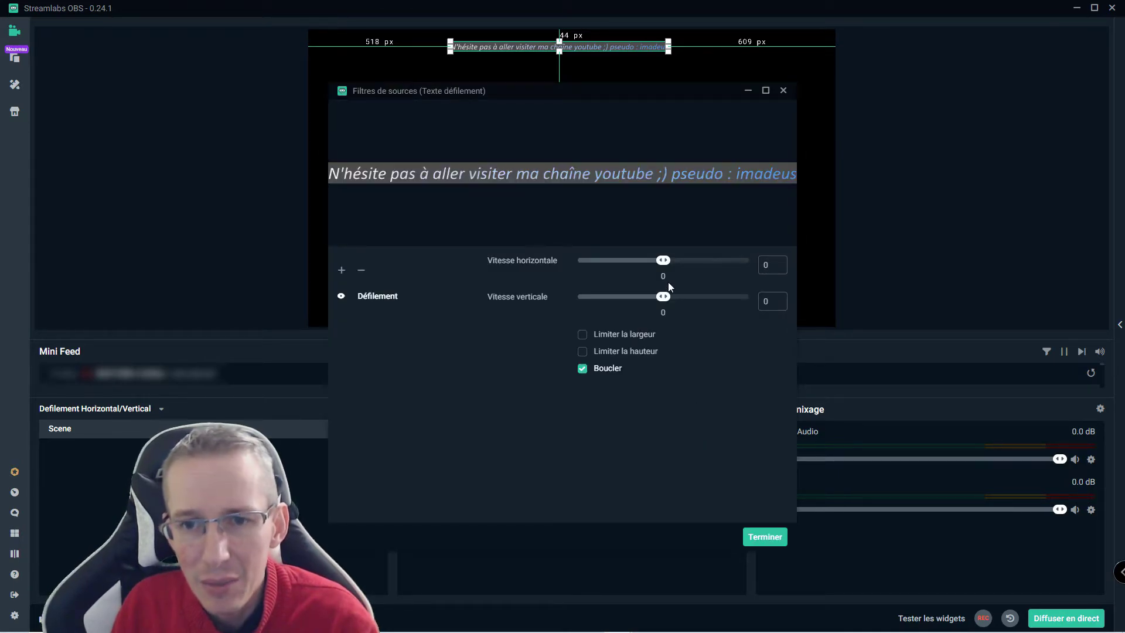
Try horizontal scrolling speeds of 149, -177 and -10, and reset the horizontal speed to 0
{"action": "left_click_drag", "start_coordinate": [673, 267], "coordinate": [689, 264]}
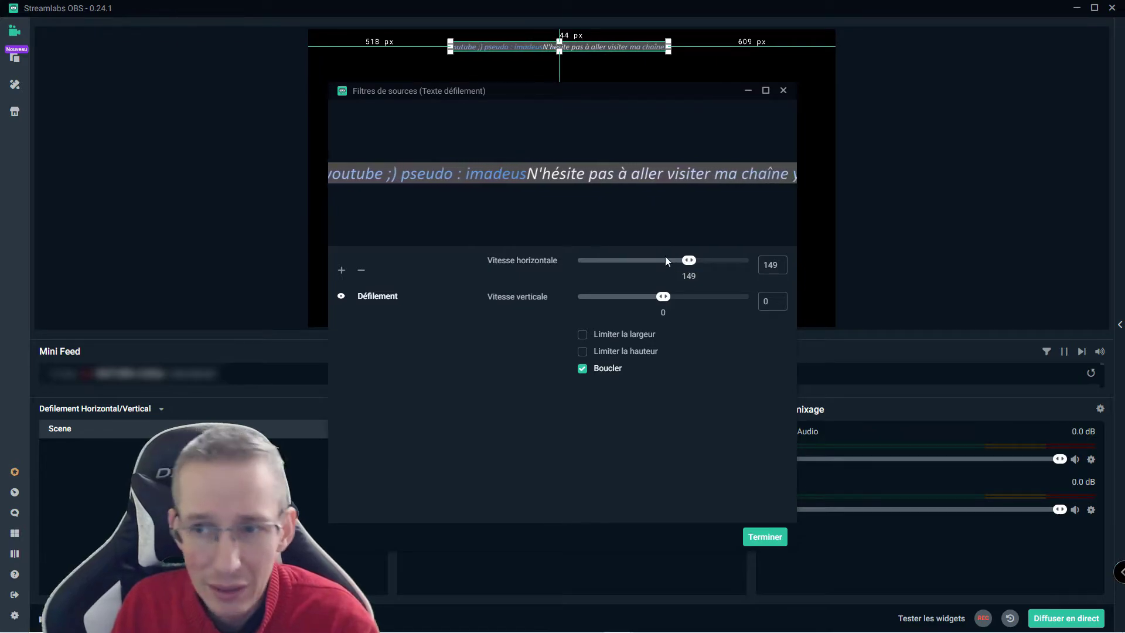
{"action": "left_click", "coordinate": [632, 260]}
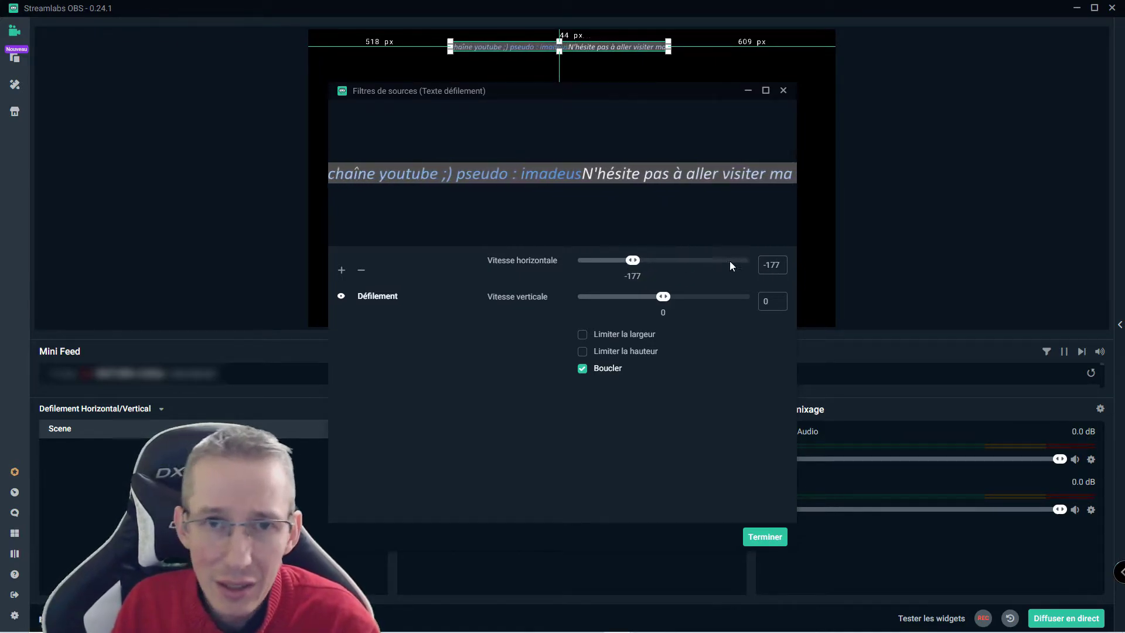
{"action": "double_click", "coordinate": [781, 264]}
{"action": "type", "text": "-10"}
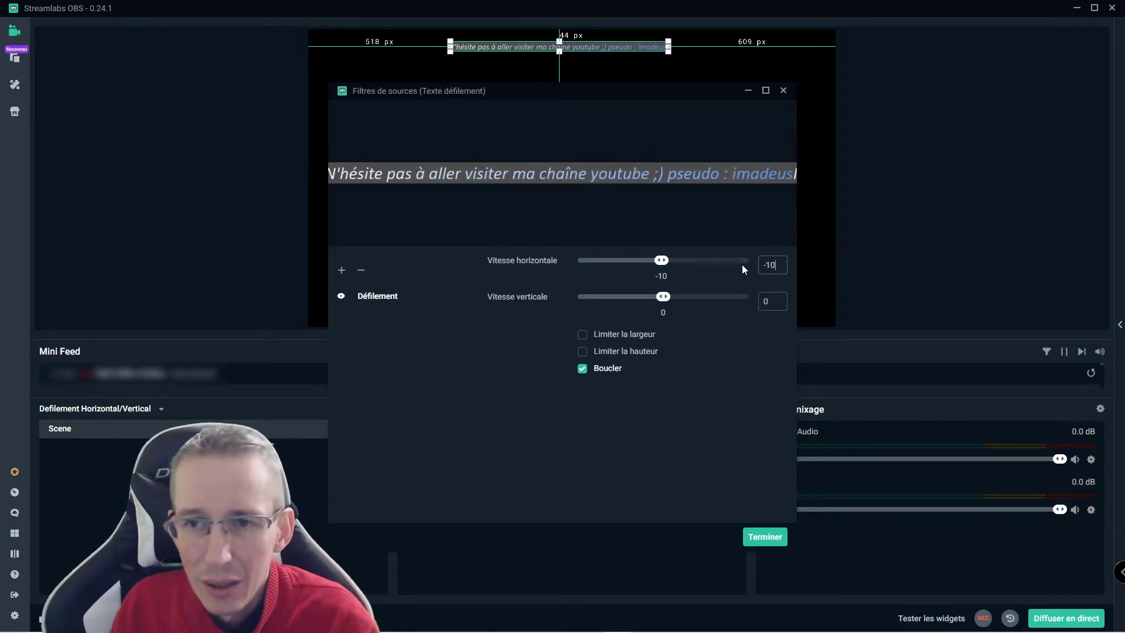
{"action": "left_click_drag", "start_coordinate": [778, 267], "coordinate": [744, 260]}
{"action": "type", "text": "0"}
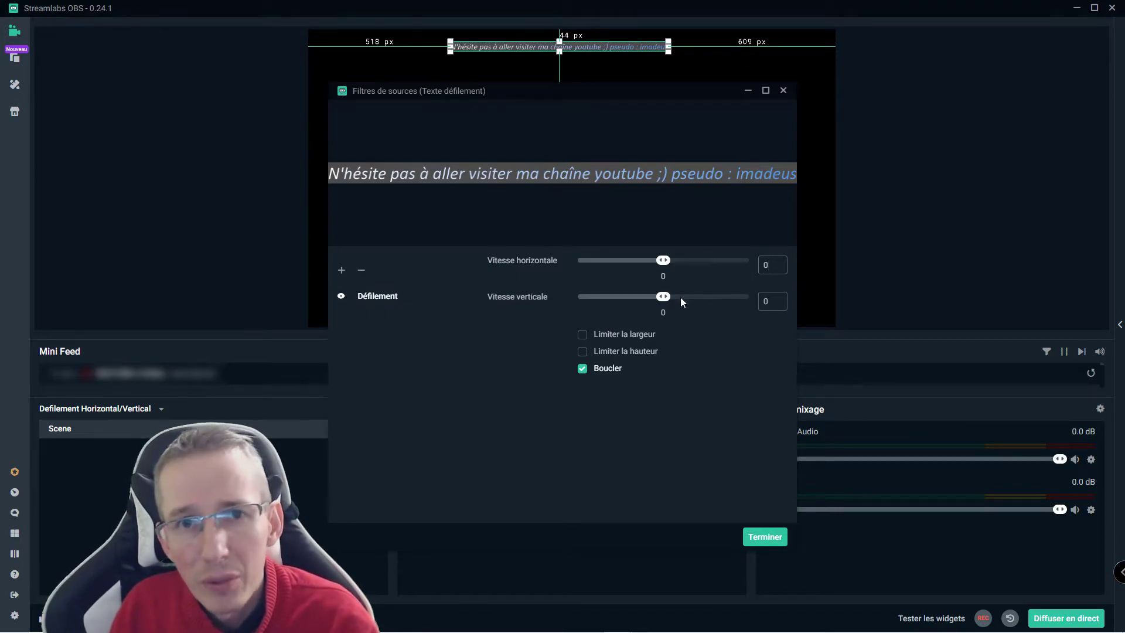
Try vertical scrolling speeds of 97 and -129, and set the filter's vertical speed to -10
{"action": "left_click", "coordinate": [680, 297]}
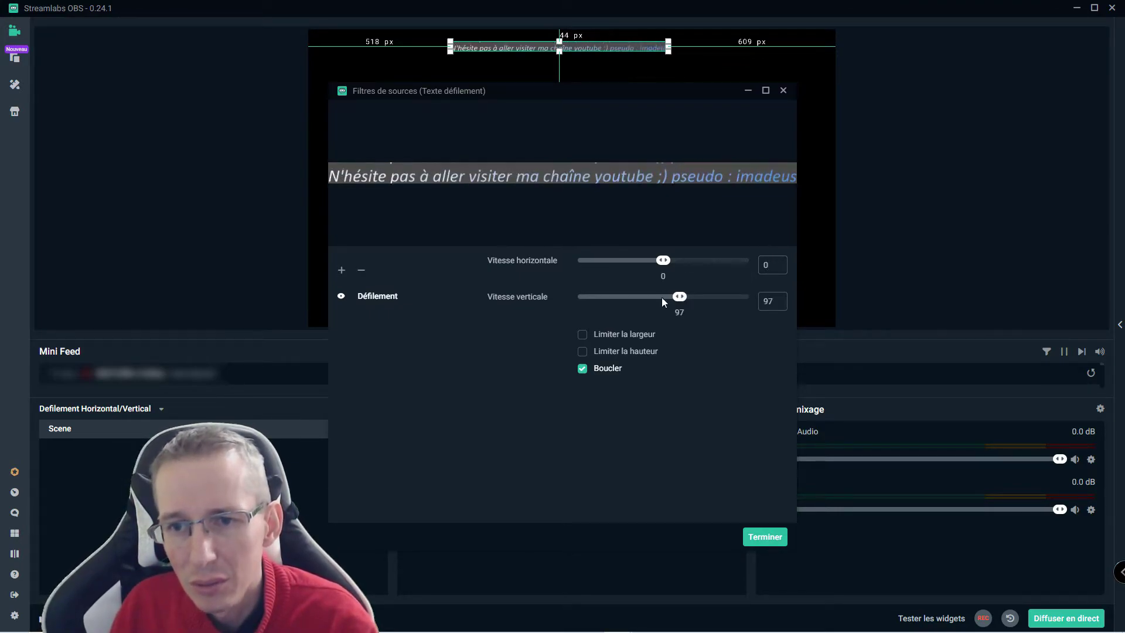
{"action": "left_click", "coordinate": [642, 298]}
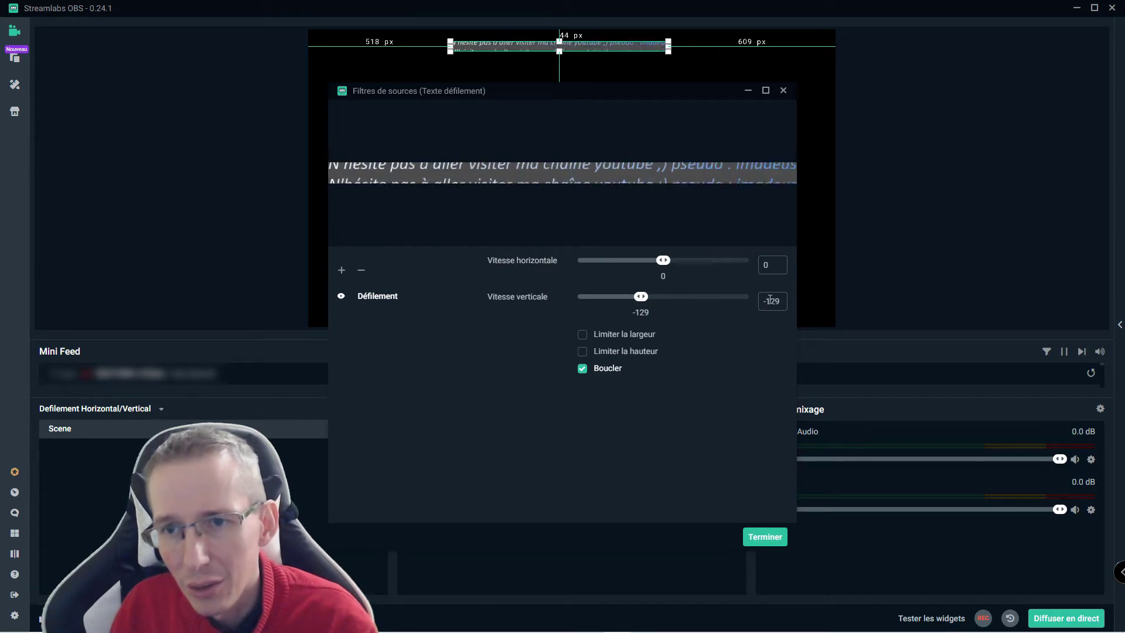
{"action": "type", "text": "-10"}
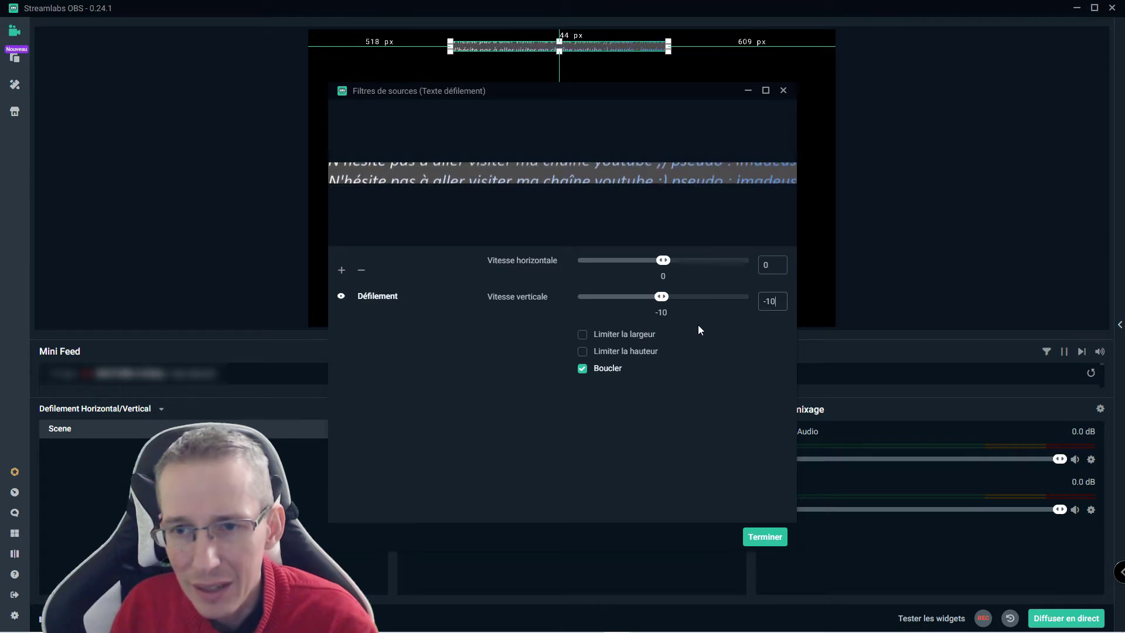
{"action": "left_click", "coordinate": [756, 538]}
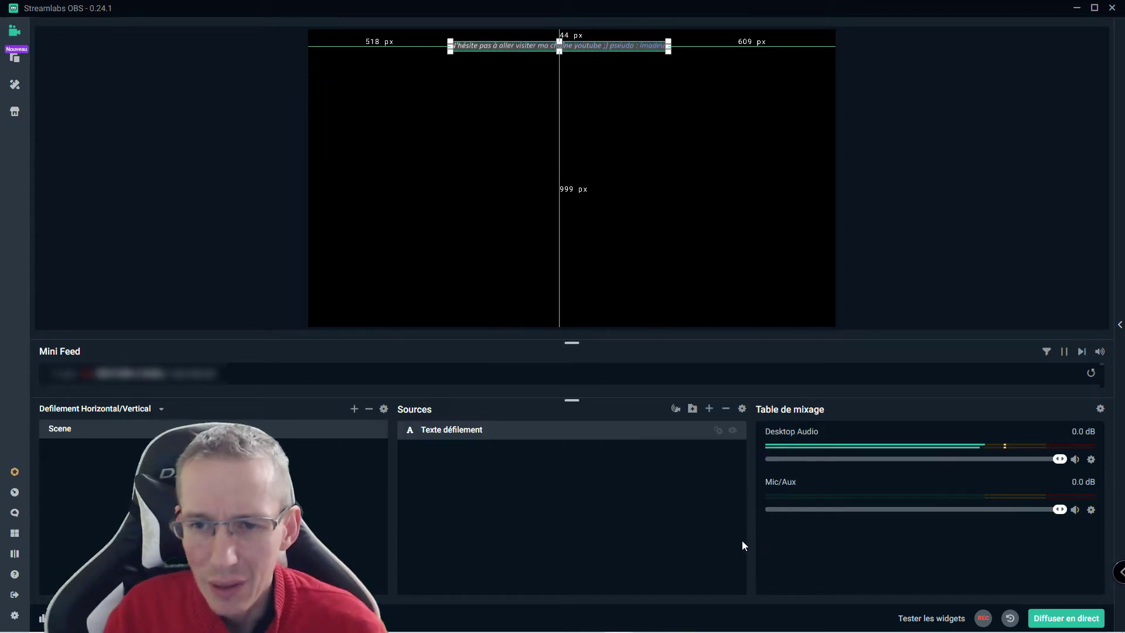
Enable the custom size and automatic line wrapping in the properties of the Texte défilement source
{"action": "right_click", "coordinate": [577, 439]}
{"action": "left_click", "coordinate": [613, 341]}
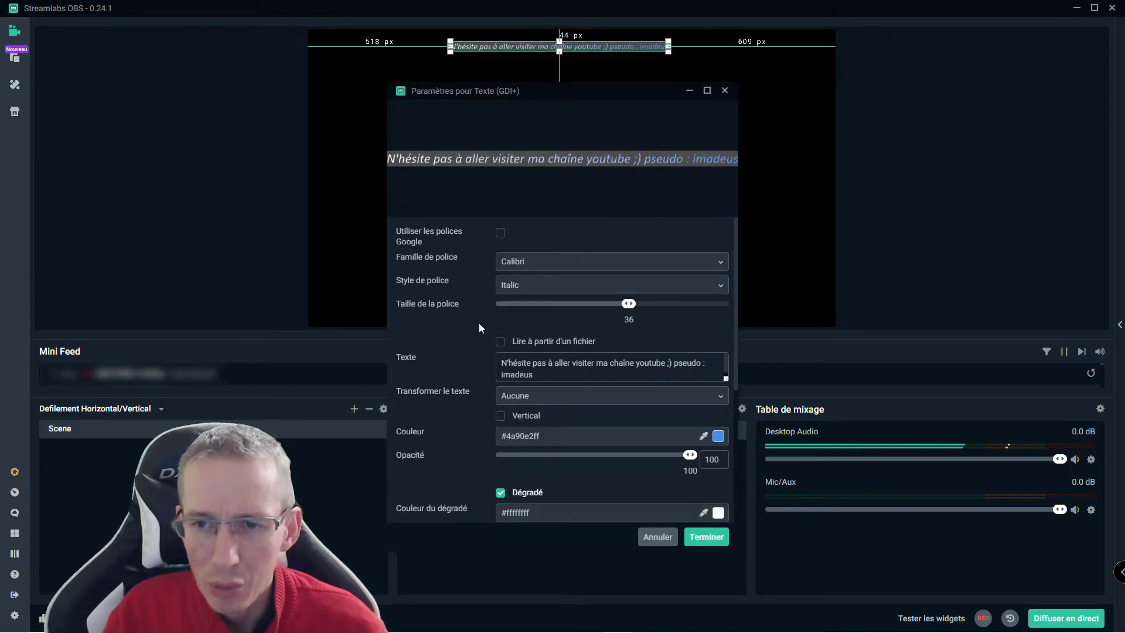
{"action": "scroll", "coordinate": [479, 327], "scroll_direction": "down", "scroll_amount": 4}
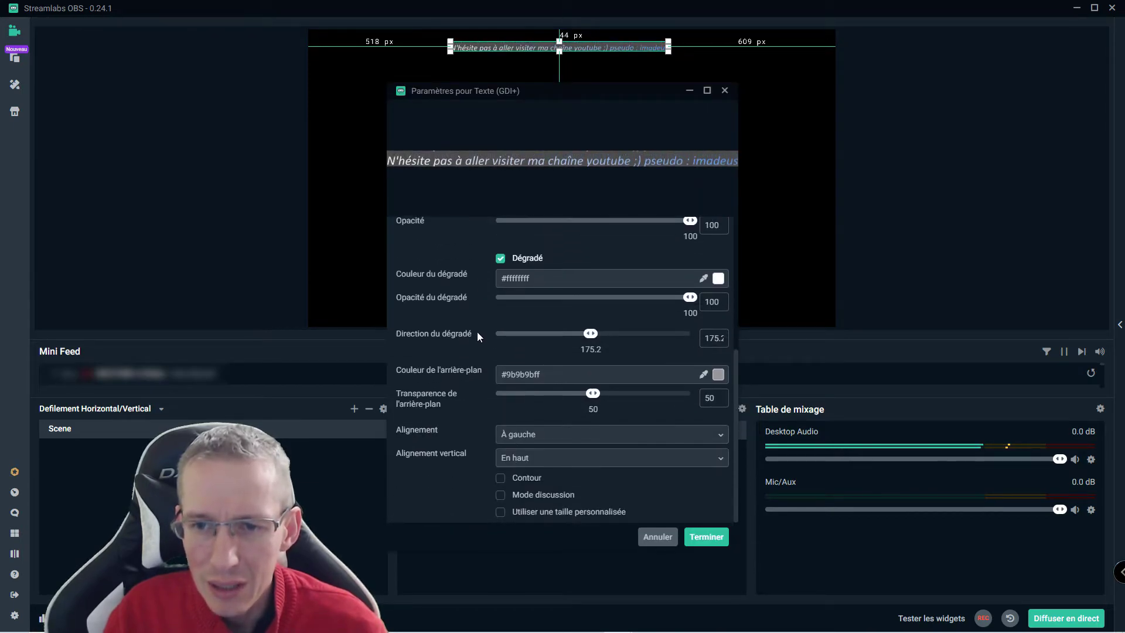
{"action": "left_click", "coordinate": [501, 512]}
{"action": "scroll", "coordinate": [554, 487], "scroll_direction": "down", "scroll_amount": 1}
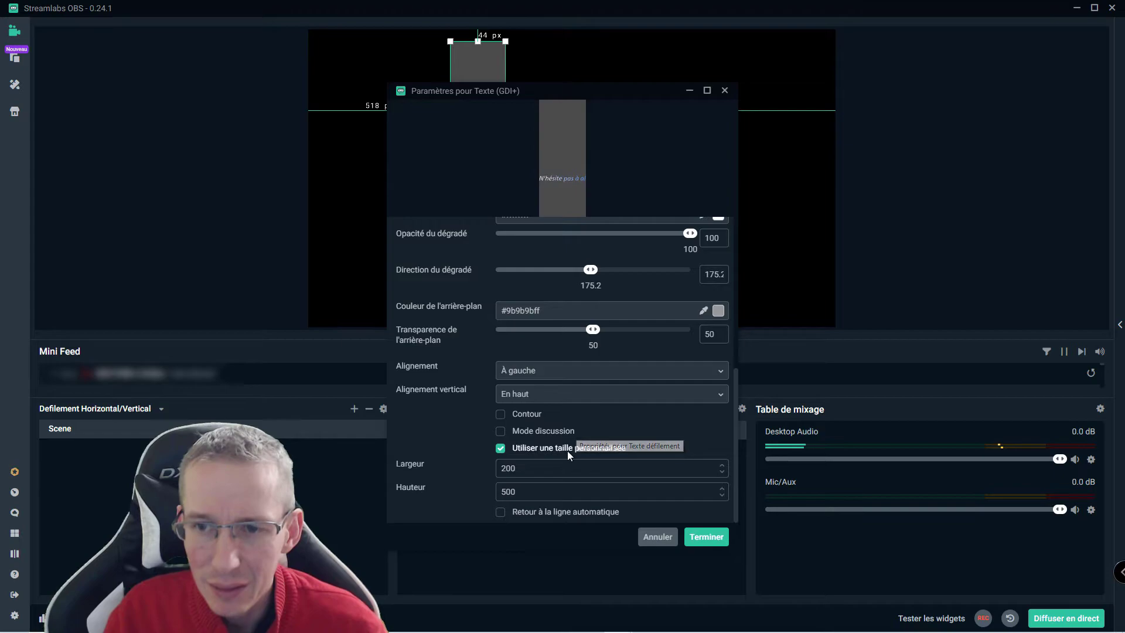
{"action": "left_click_drag", "start_coordinate": [462, 93], "coordinate": [600, 55]}
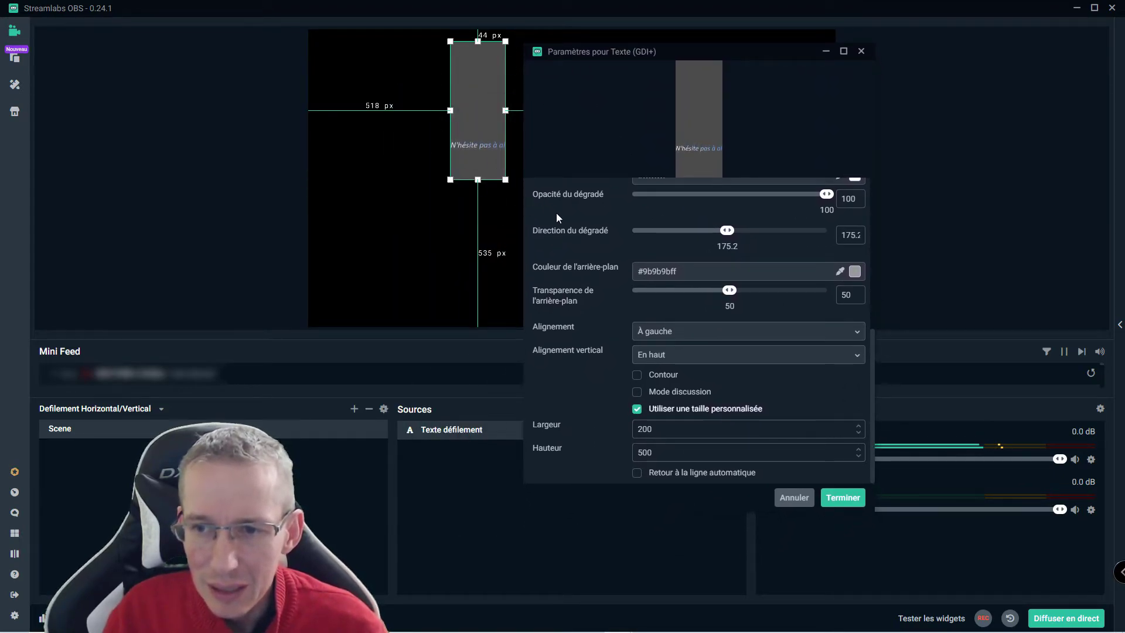
{"action": "left_click", "coordinate": [637, 475]}
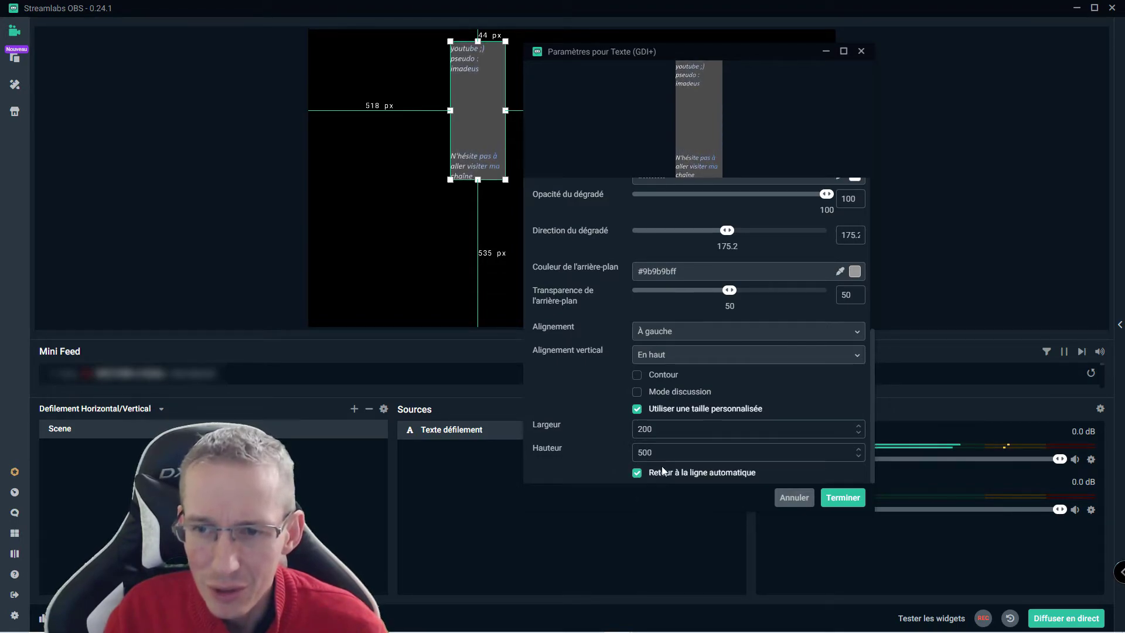
Set the text source's custom width to 240 and save the properties
{"action": "double_click", "coordinate": [644, 428]}
{"action": "type", "text": "240"}
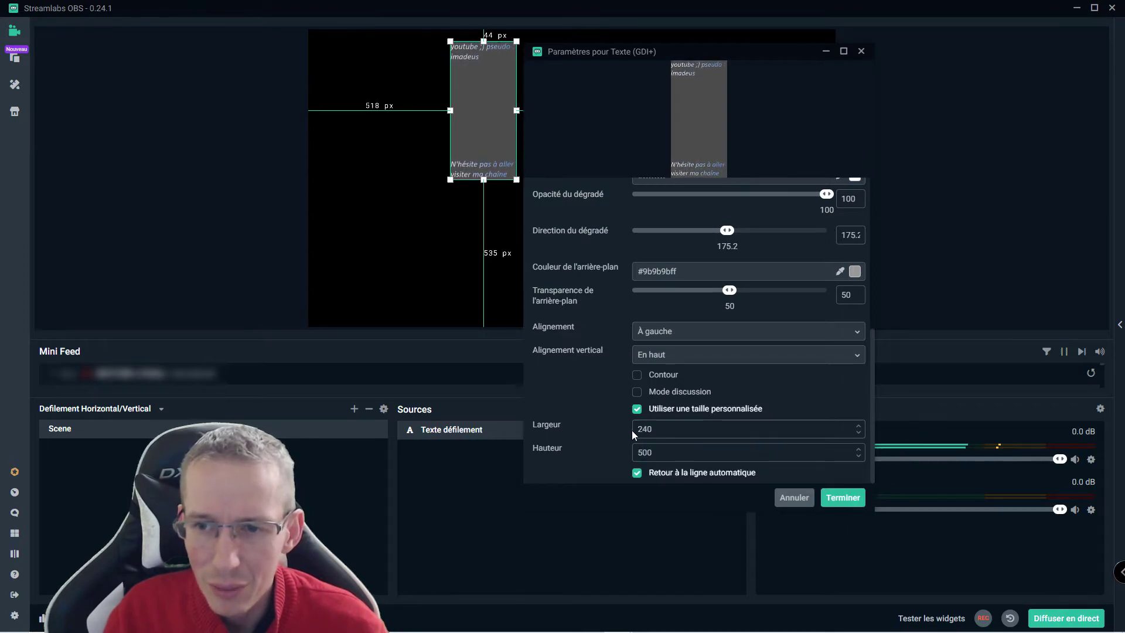
{"action": "key", "text": "Tab"}
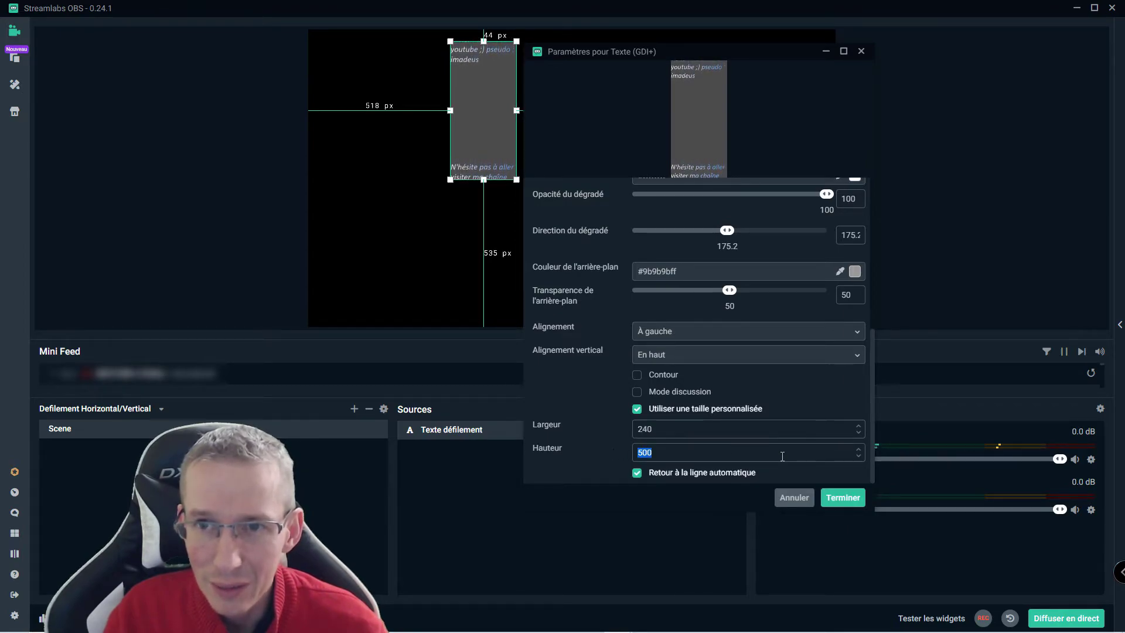
{"action": "left_click", "coordinate": [836, 498]}
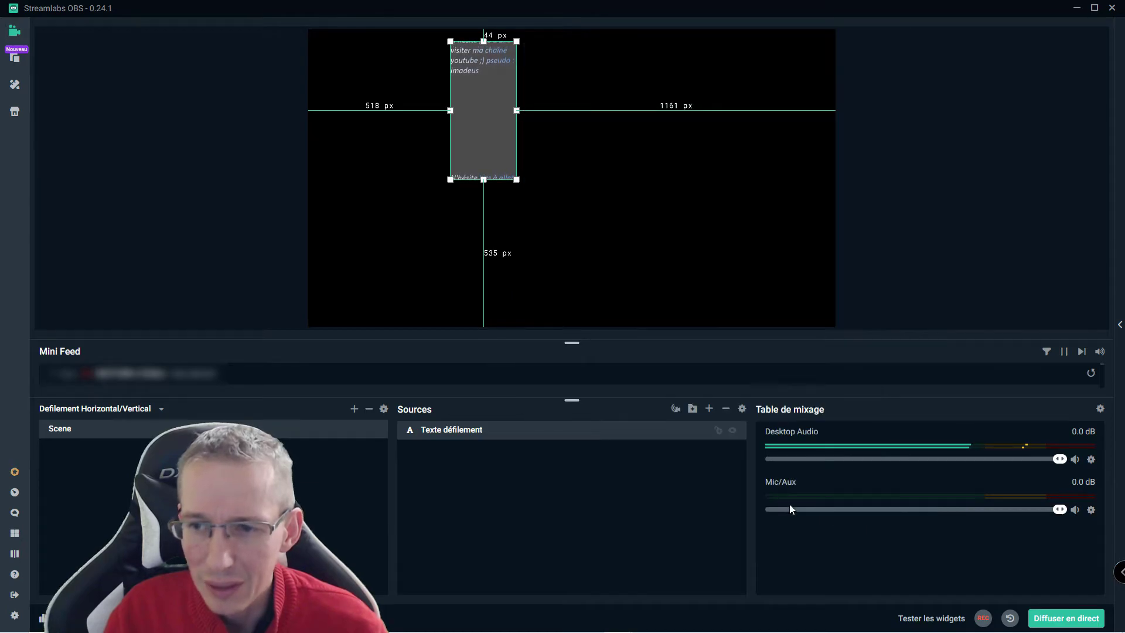
Try limiting the Défilement filter's width to 240 and height to 500, and switch both limits back off
{"action": "right_click", "coordinate": [620, 435]}
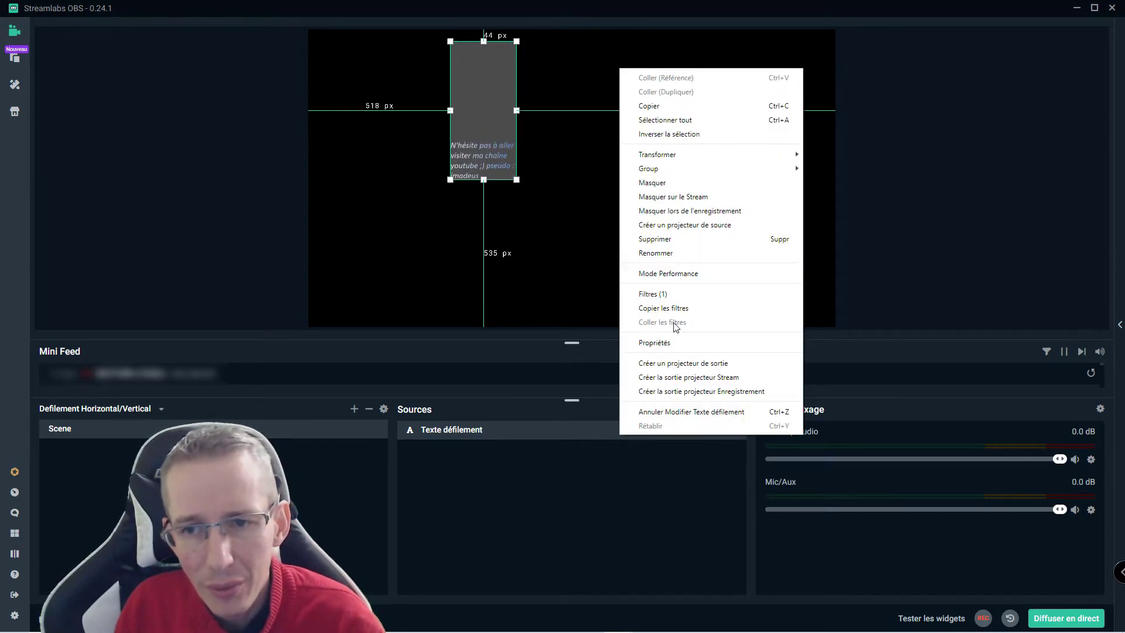
{"action": "left_click", "coordinate": [662, 298]}
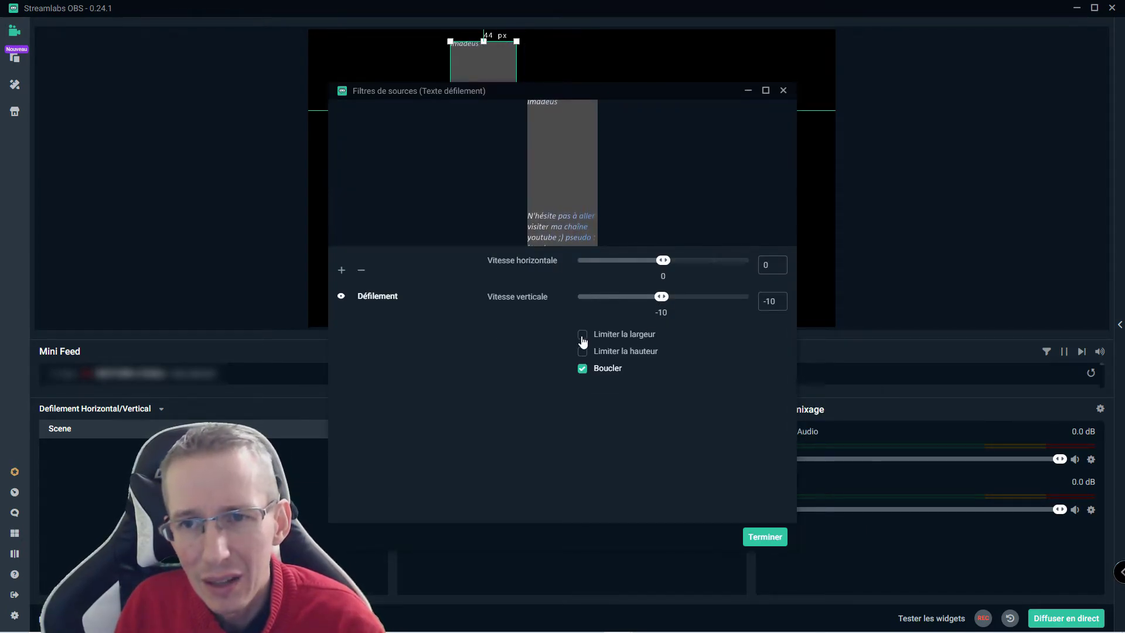
{"action": "left_click_drag", "start_coordinate": [519, 92], "coordinate": [736, 76]}
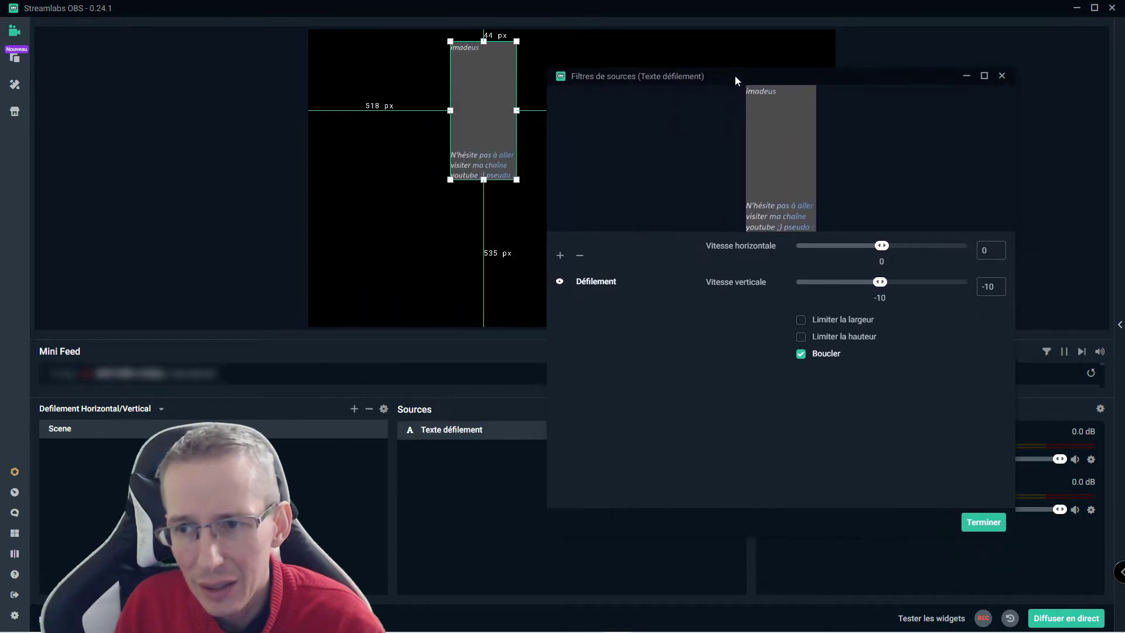
{"action": "left_click", "coordinate": [801, 320]}
{"action": "left_click", "coordinate": [800, 359]}
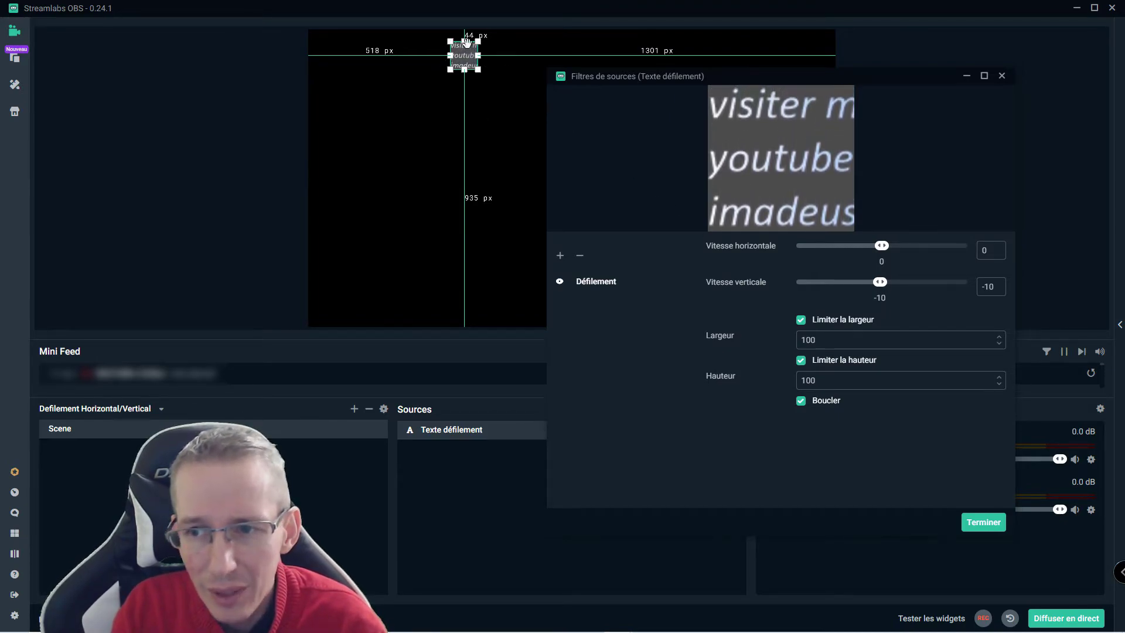
{"action": "left_click_drag", "start_coordinate": [815, 339], "coordinate": [779, 340]}
{"action": "type", "text": "240"}
{"action": "left_click_drag", "start_coordinate": [819, 380], "coordinate": [786, 375]}
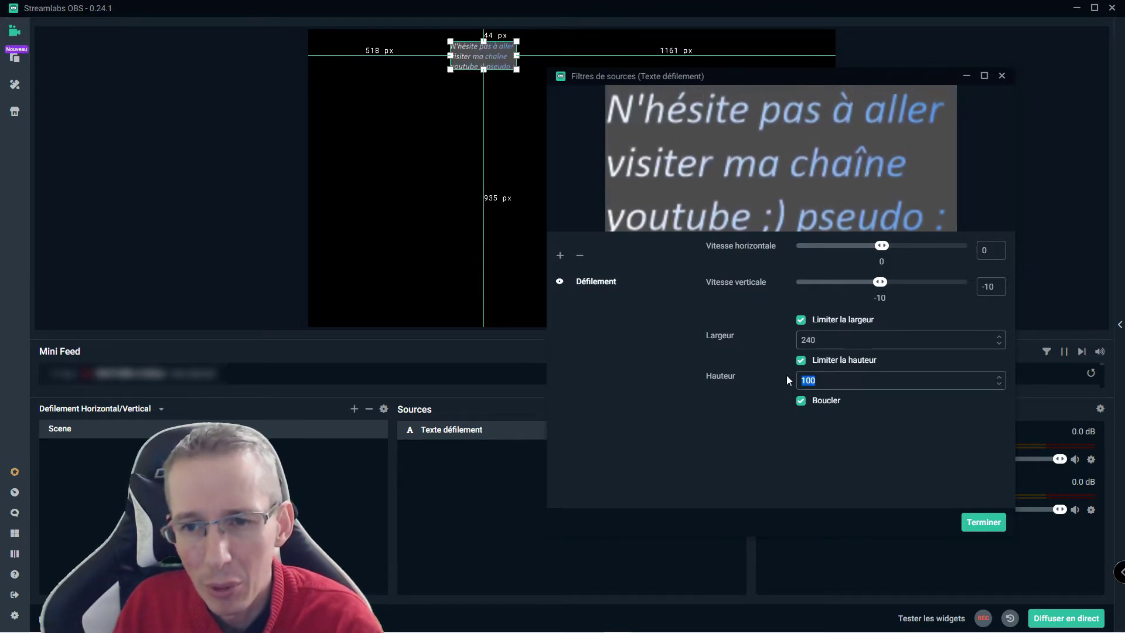
{"action": "type", "text": "500"}
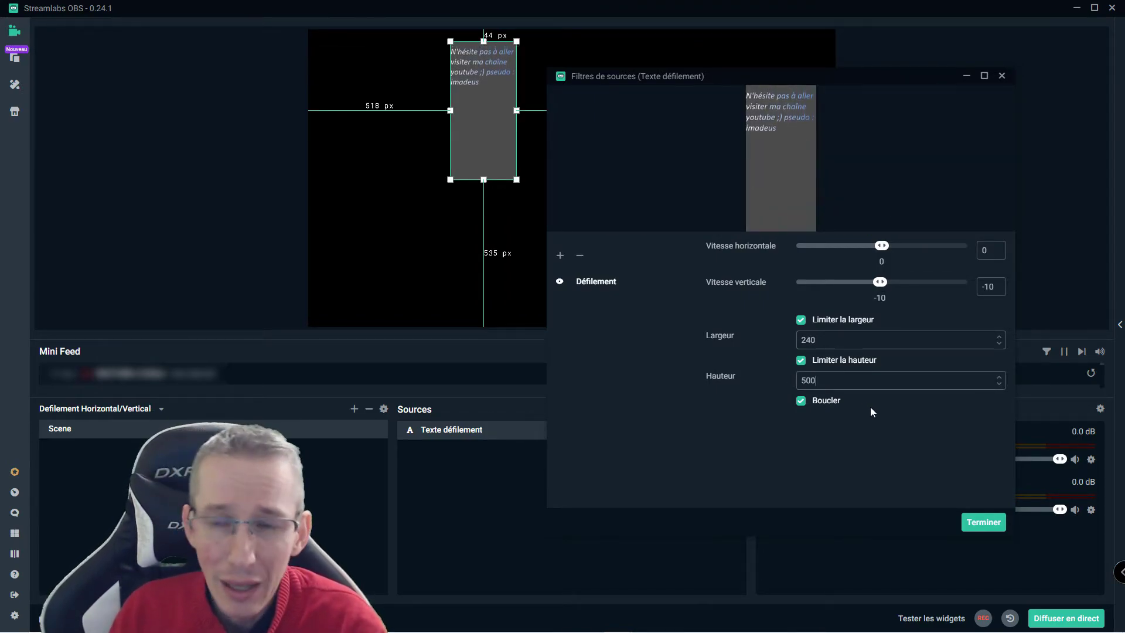
{"action": "left_click", "coordinate": [801, 360]}
{"action": "left_click", "coordinate": [801, 320]}
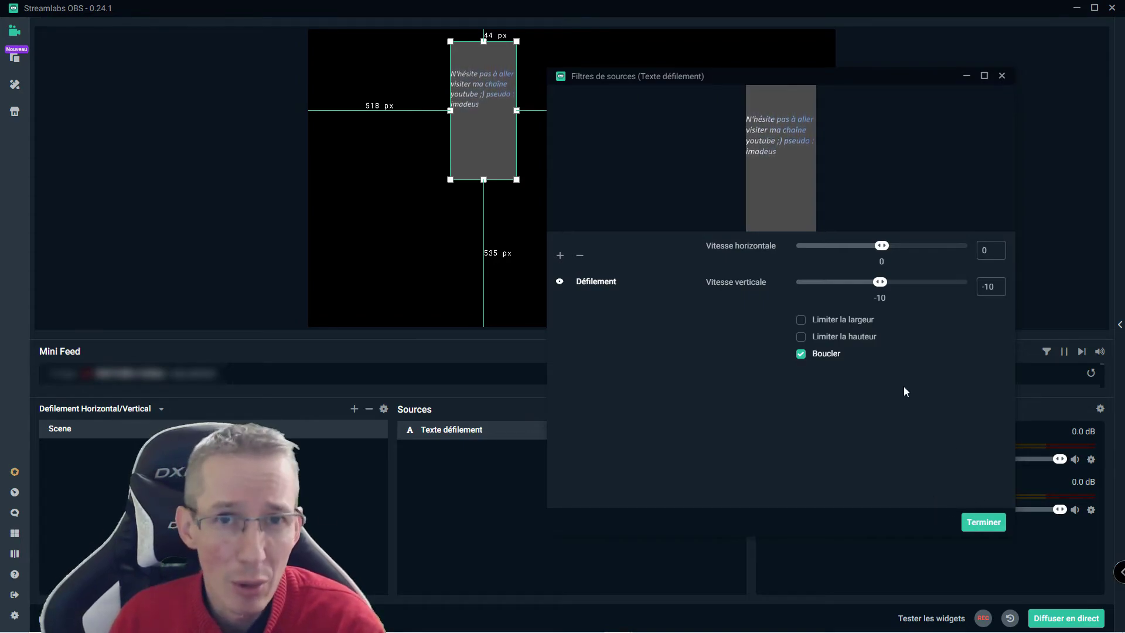
Turn off looping for the Défilement filter and move the text source to about 78 px from the canvas's left edge and 218 px from its top
{"action": "left_click", "coordinate": [801, 353]}
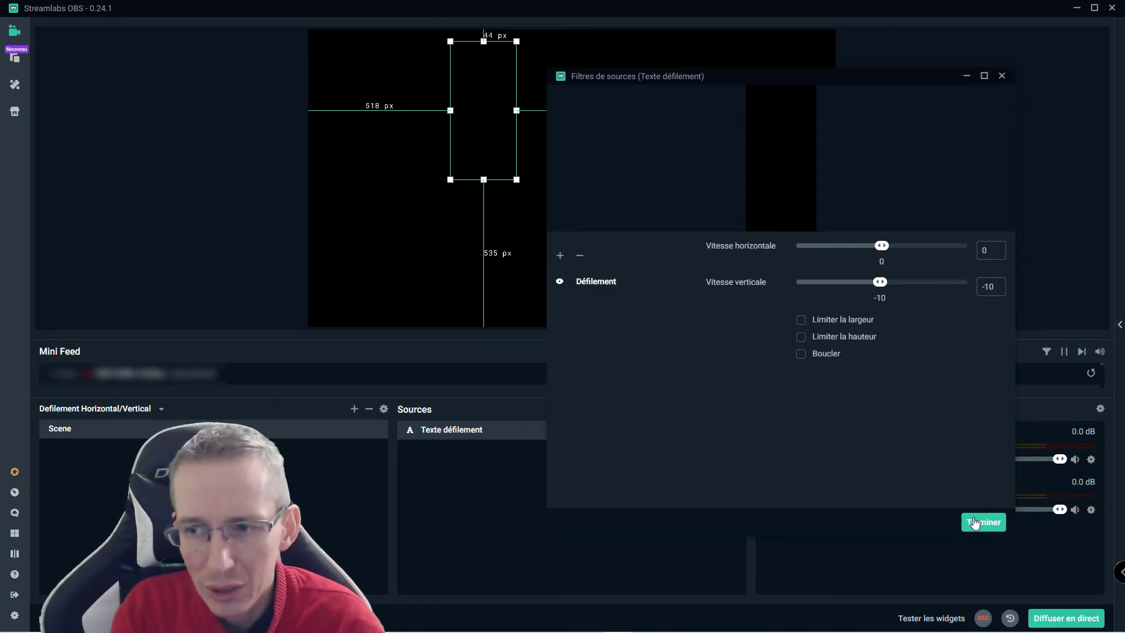
{"action": "left_click", "coordinate": [974, 522]}
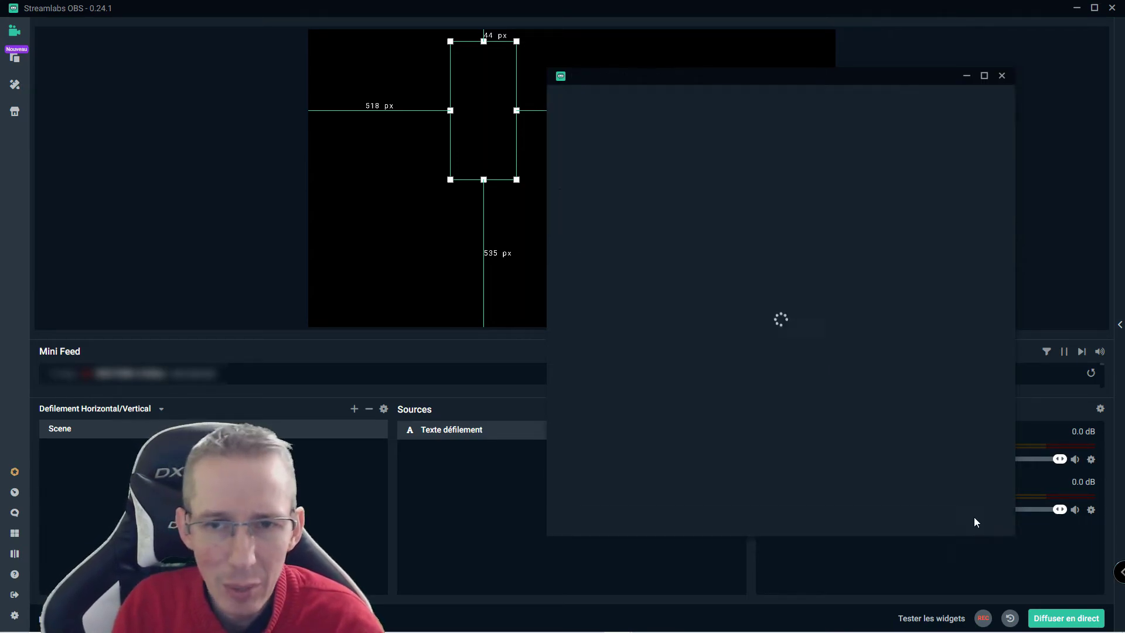
{"action": "left_click_drag", "start_coordinate": [493, 83], "coordinate": [371, 132]}
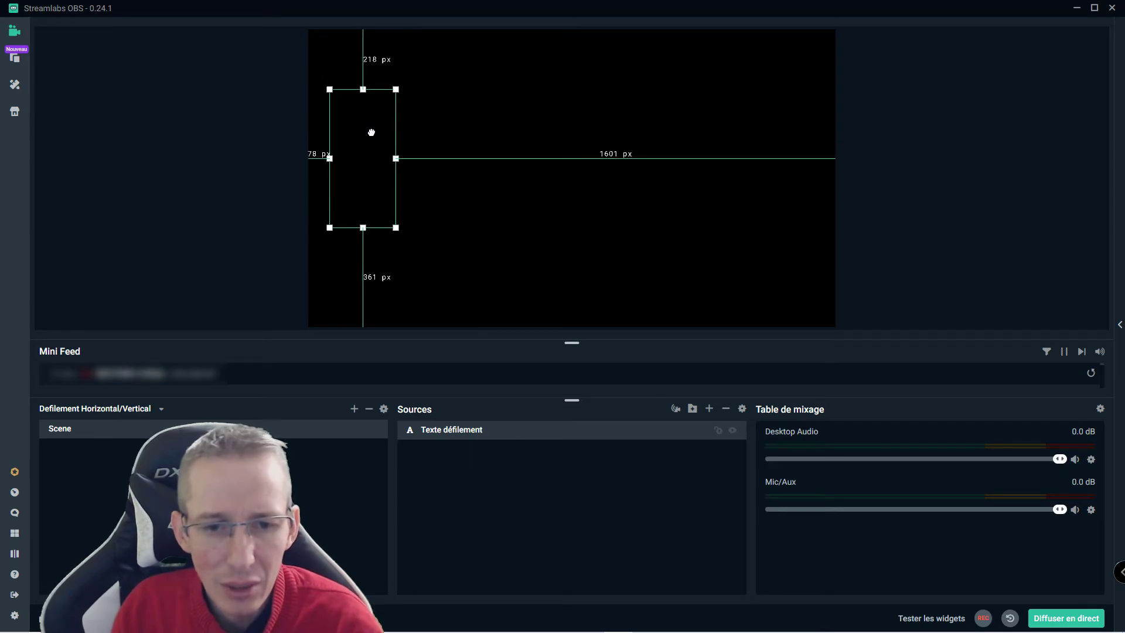
Assign Numpad0 to show and Numpad1 to hide the Texte défilement source in the hotkey settings, save, and deselect the source
{"action": "left_click", "coordinate": [14, 615]}
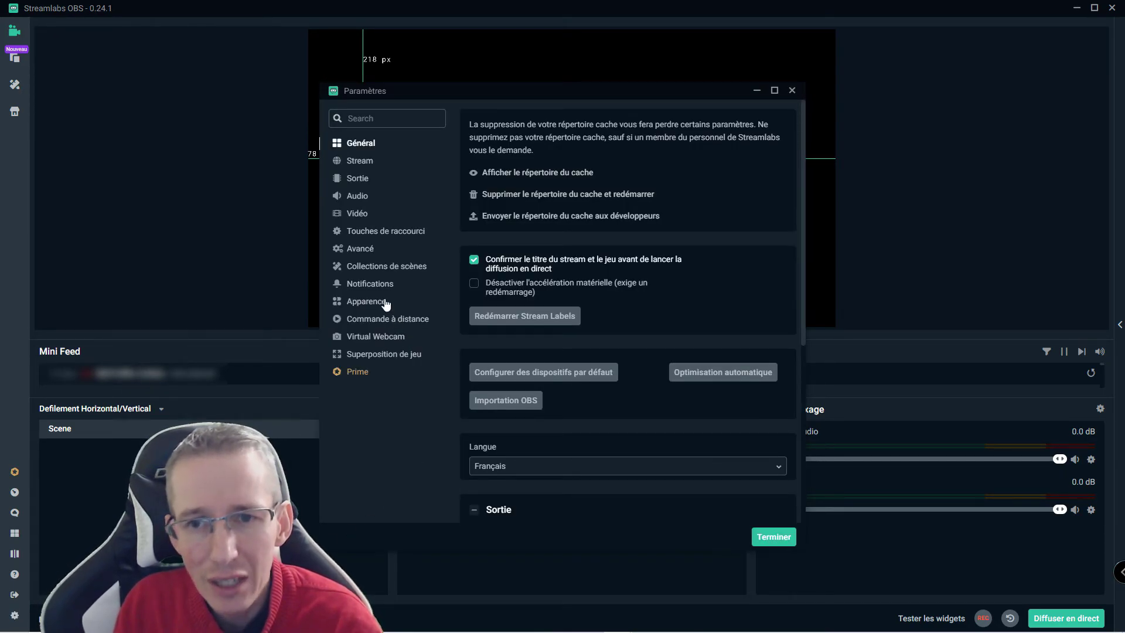
{"action": "left_click", "coordinate": [373, 234]}
{"action": "scroll", "coordinate": [495, 217], "scroll_direction": "down", "scroll_amount": 5}
{"action": "left_click_drag", "start_coordinate": [452, 91], "coordinate": [652, 52]}
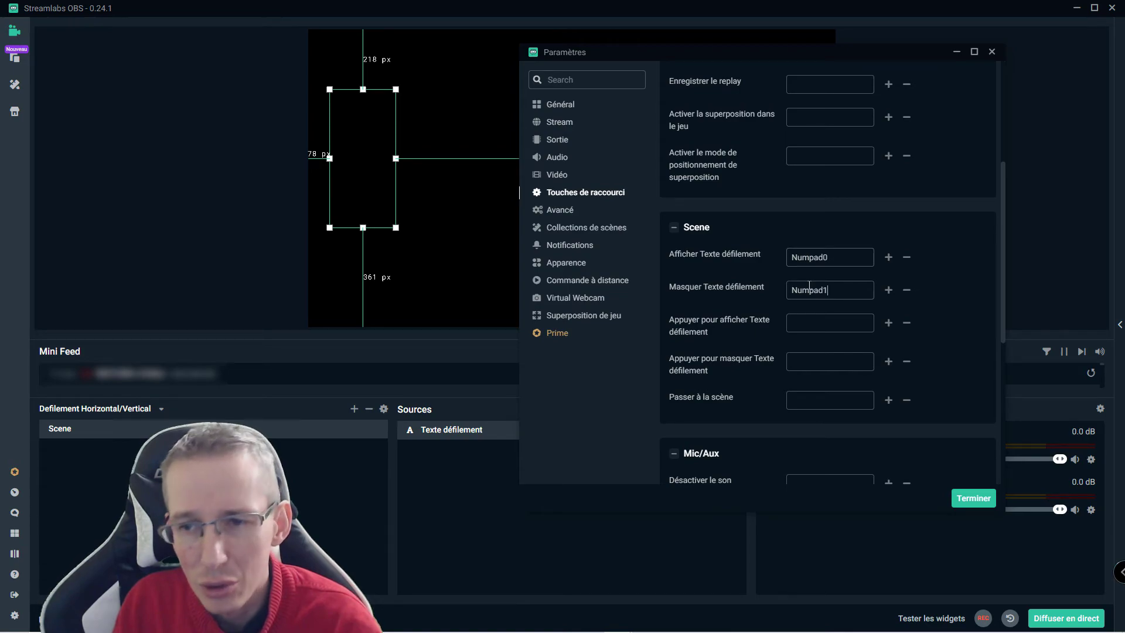
{"action": "left_click", "coordinate": [973, 499]}
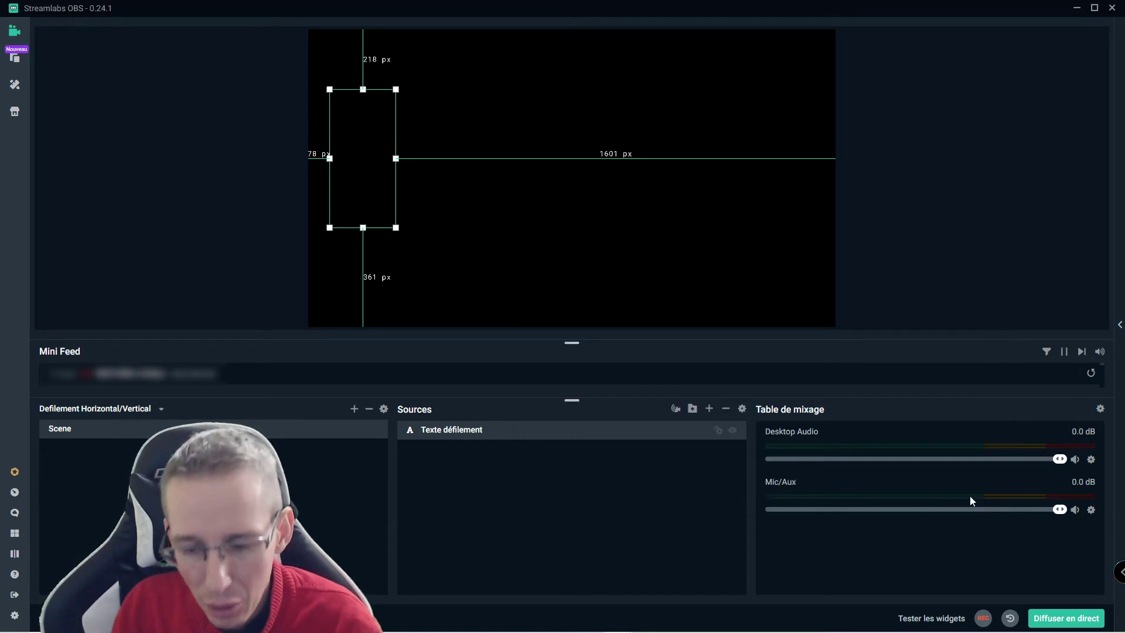
{"action": "left_click", "coordinate": [577, 234]}
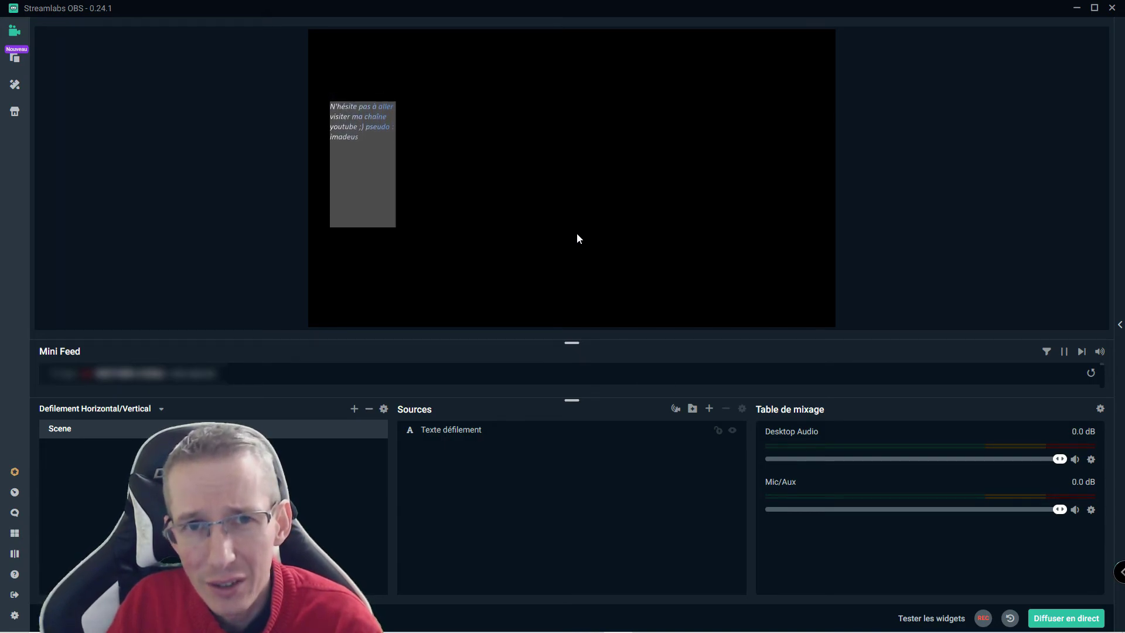
Enable looping in the text source's Défilement filter, try a horizontal speed of 10, and set the horizontal speed to -10 and vertical speed to 10
{"action": "right_click", "coordinate": [577, 239]}
{"action": "left_click", "coordinate": [621, 295]}
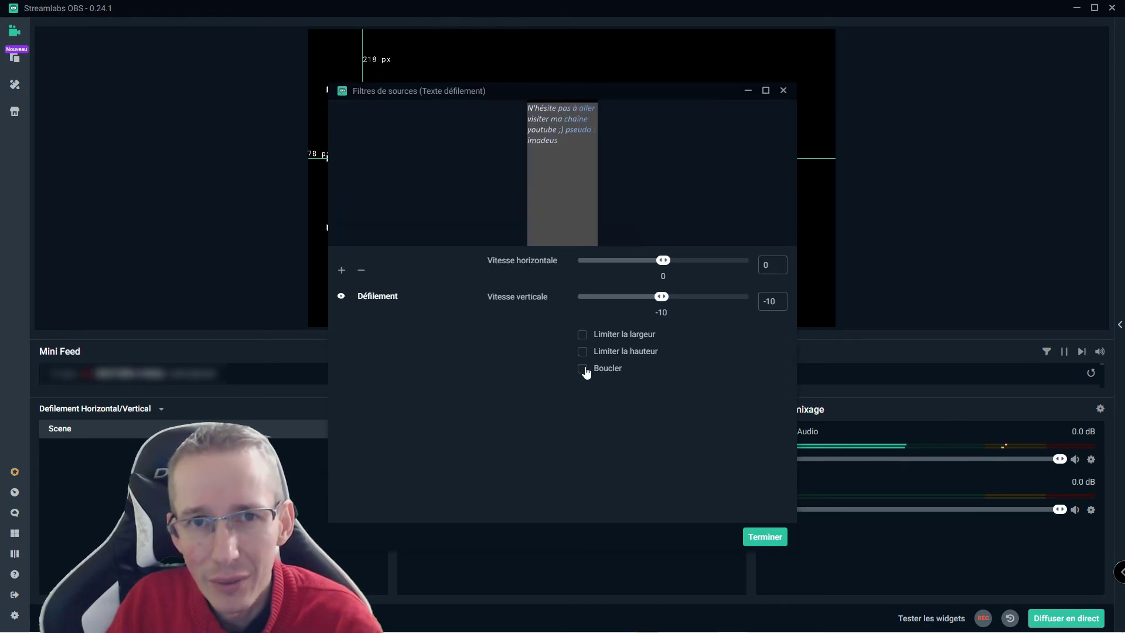
{"action": "type", "text": "10"}
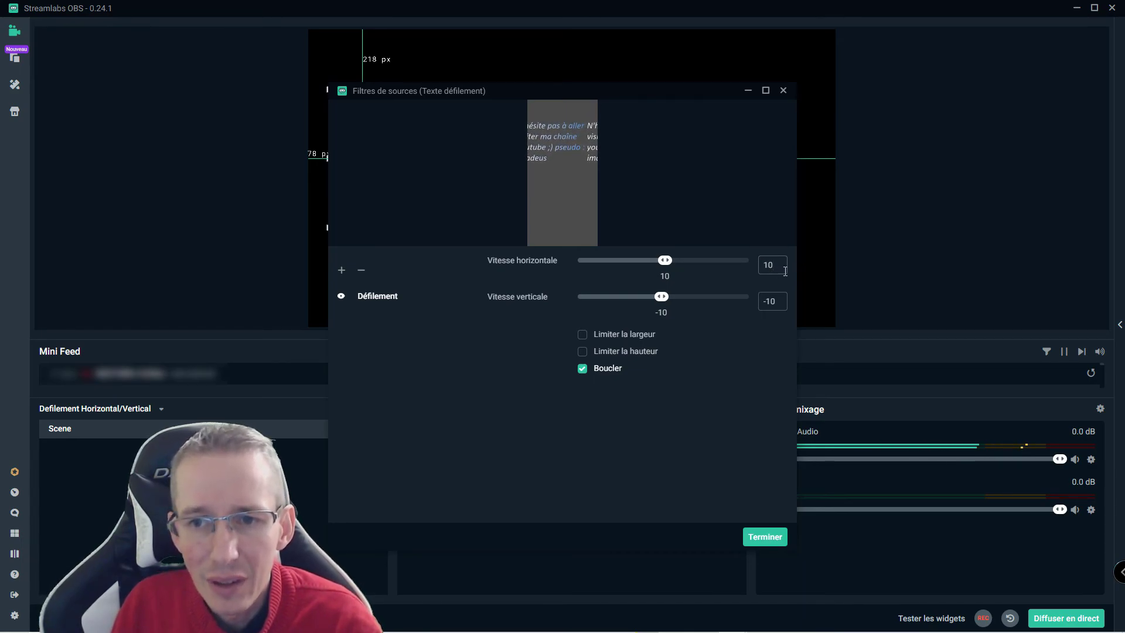
{"action": "type", "text": "-10"}
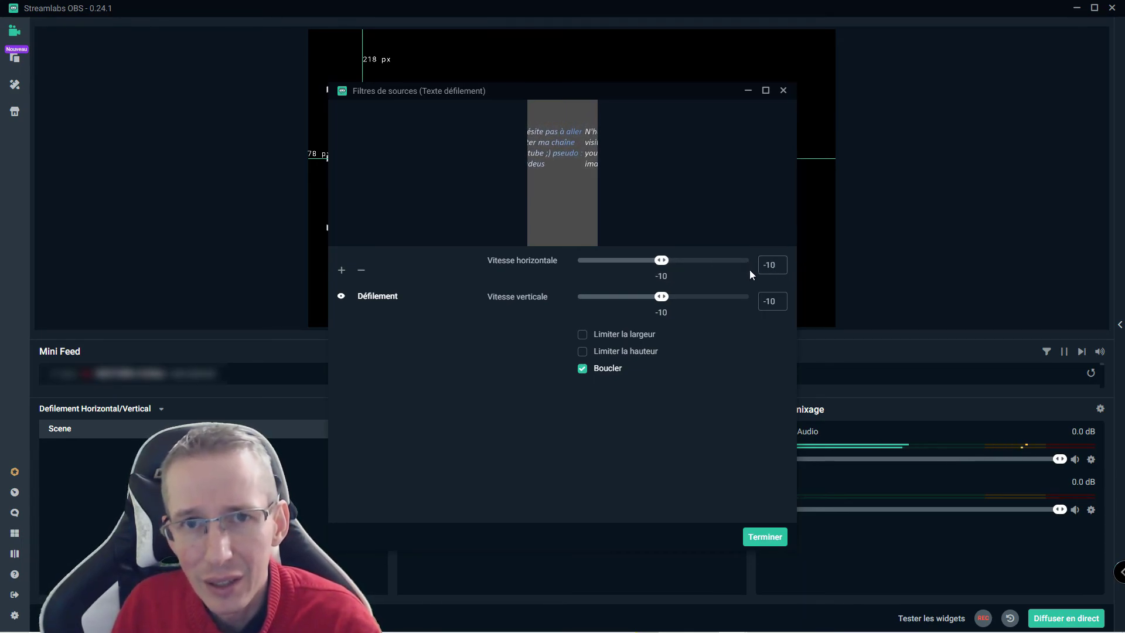
{"action": "left_click_drag", "start_coordinate": [774, 302], "coordinate": [733, 295]}
{"action": "type", "text": "10"}
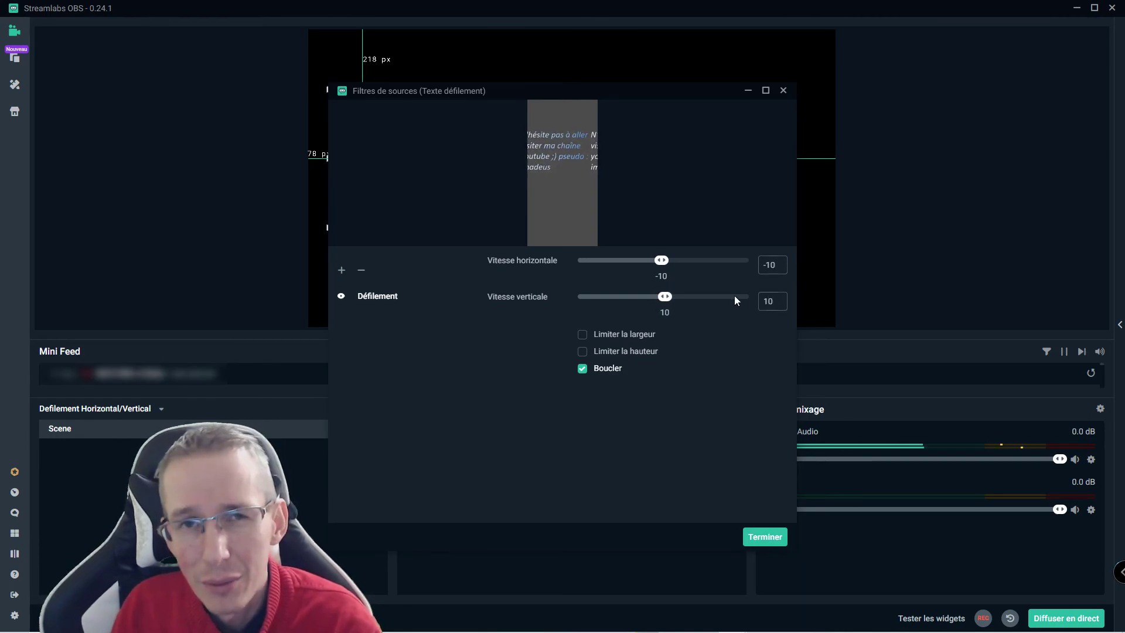